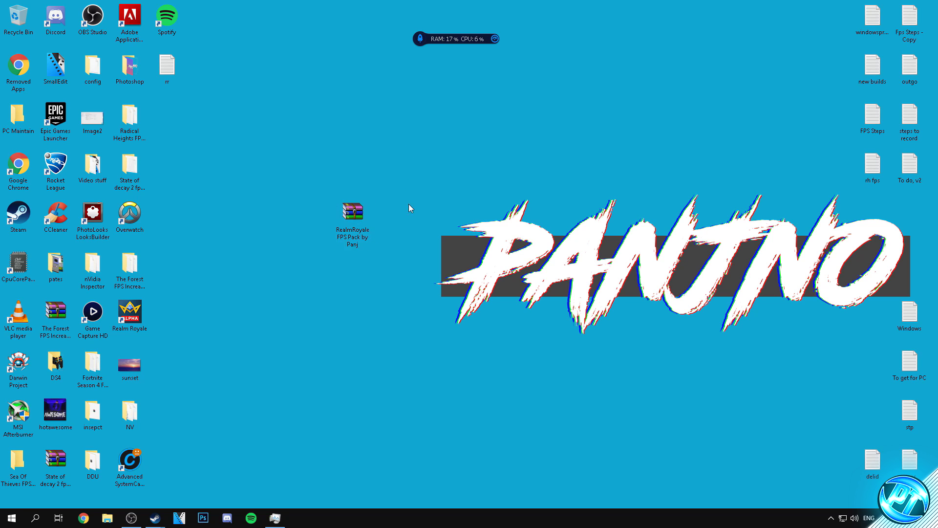
- Extract the RealmRoyale FPS Pack archive onto the desktop and move the archive away from the extracted folder
drag(352, 226, 353, 177)
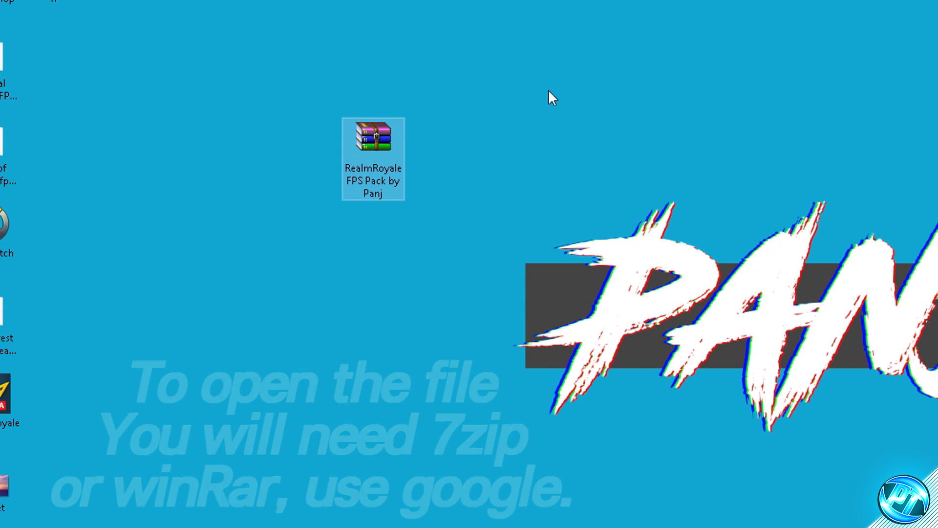
right_click(377, 133)
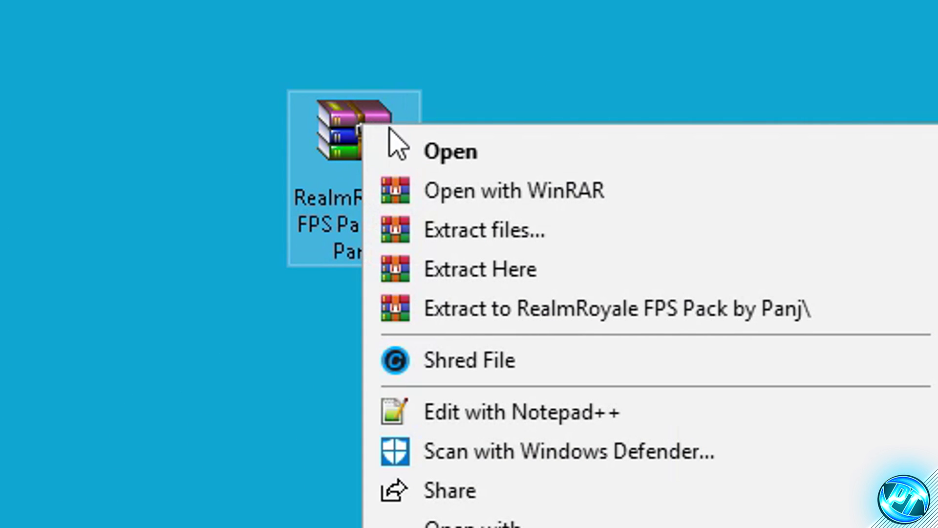
click(529, 267)
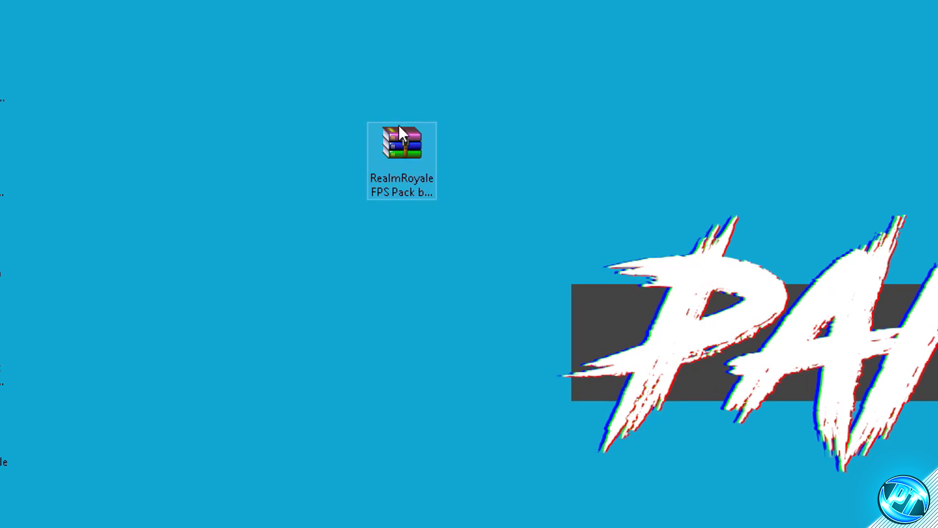
drag(45, 51, 473, 156)
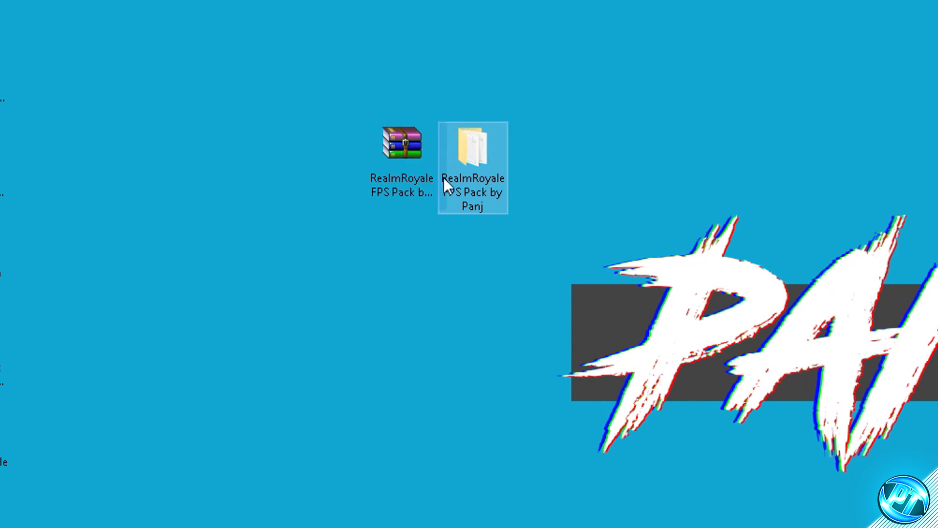
drag(402, 146, 46, 51)
click(446, 198)
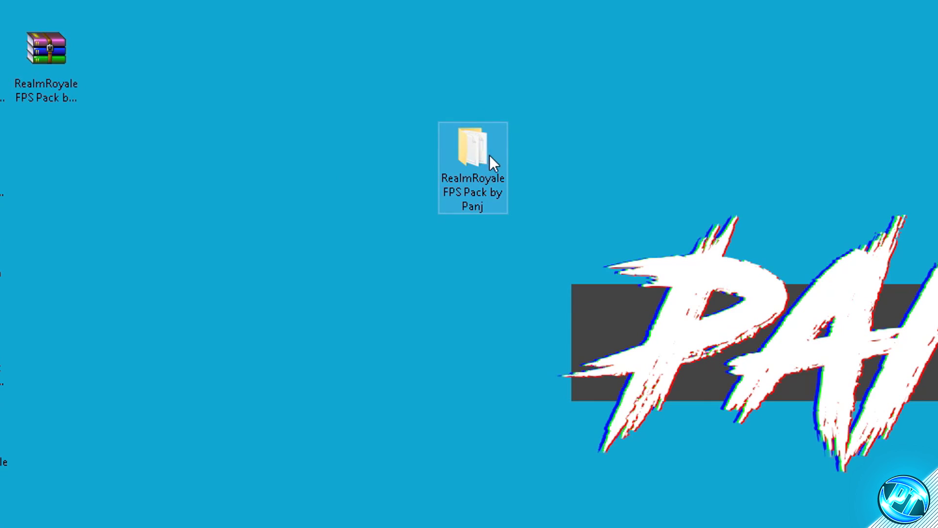
- Examine the contents of the extracted RealmRoyale FPS Pack folder, including its subfolders and text documents, and close it
double_click(473, 147)
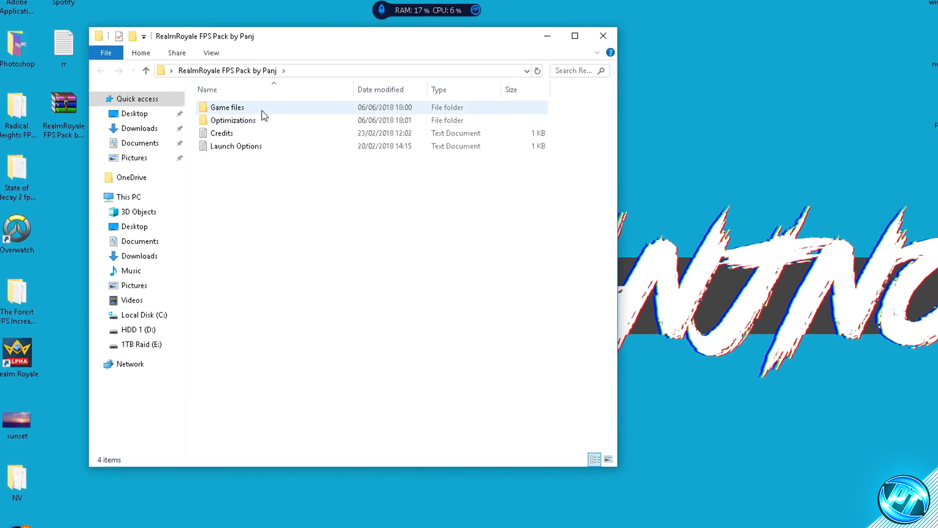
click(320, 117)
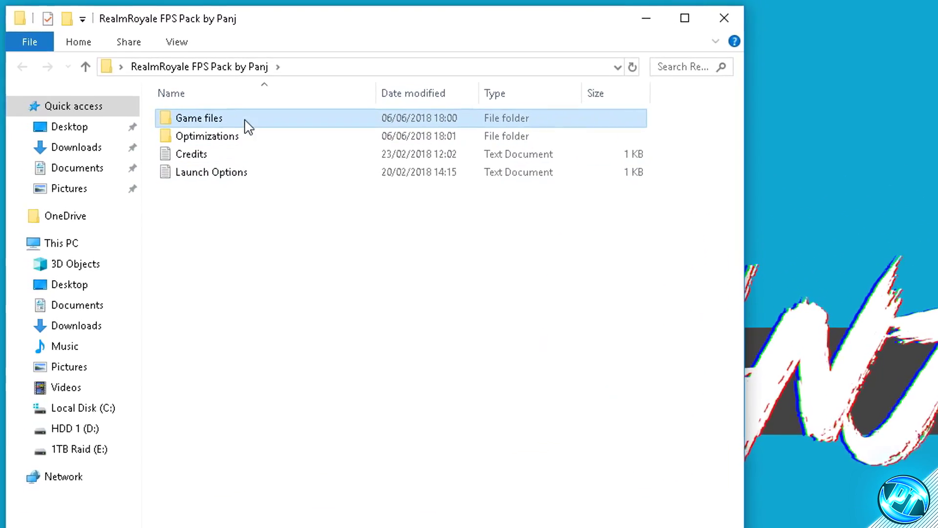
click(347, 188)
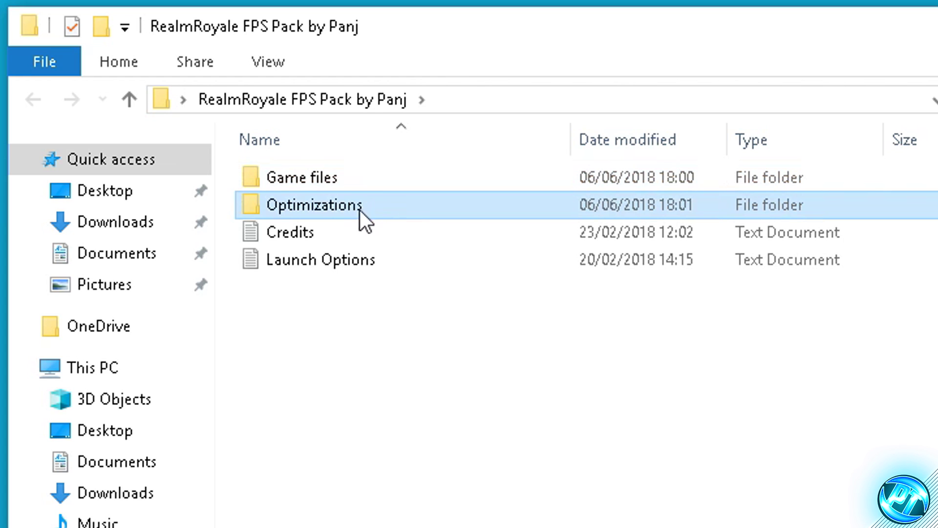
click(333, 231)
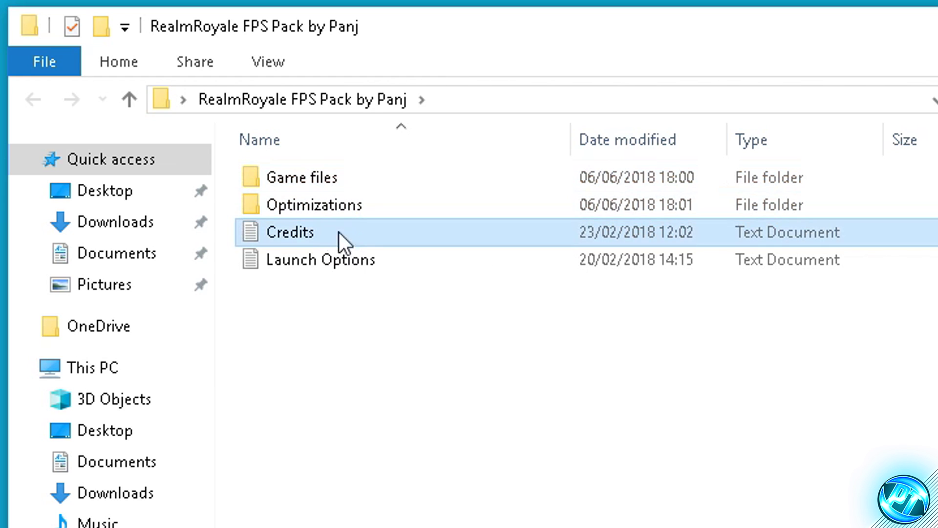
click(358, 258)
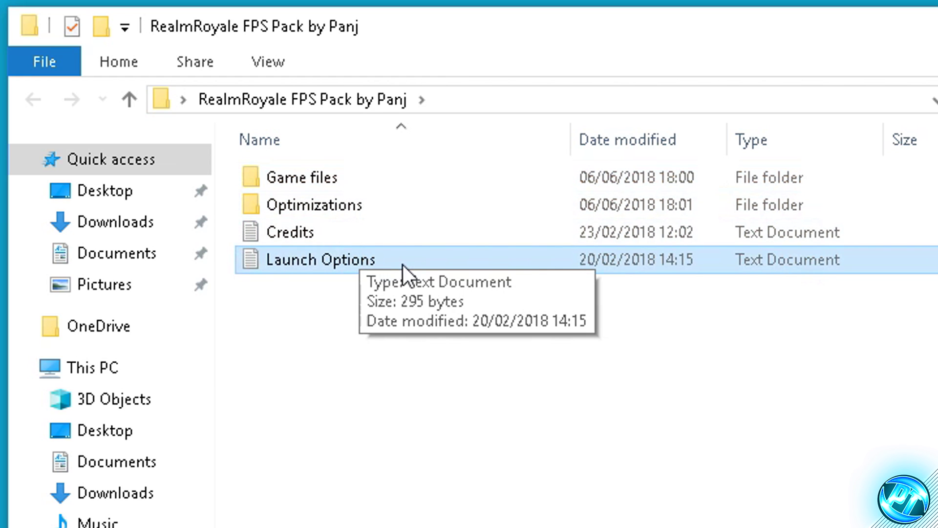
click(322, 232)
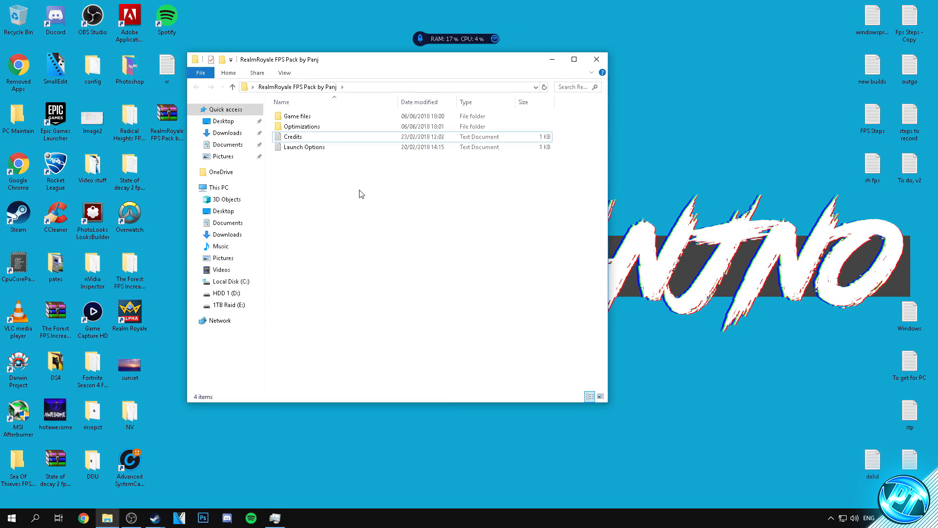
key(alt+F4)
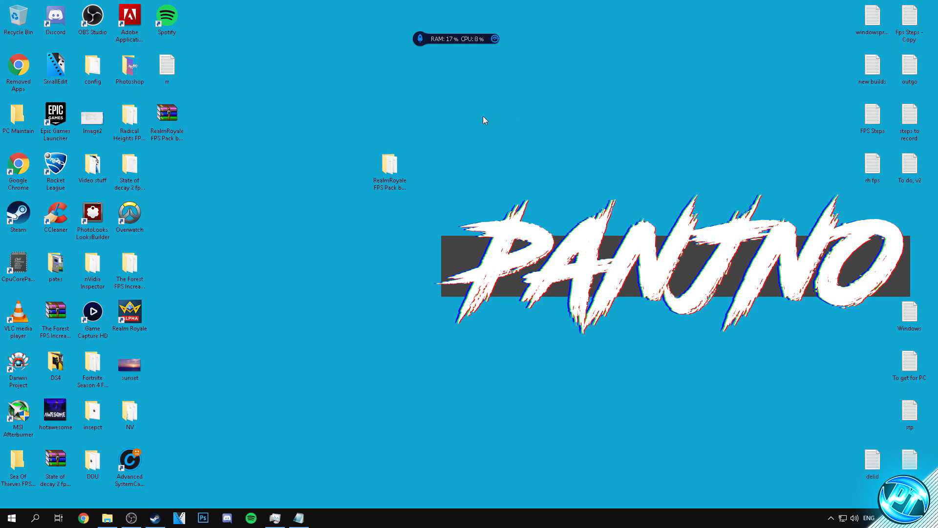
- Switch to Steam, launch Realm Royale from the library and open the game's video options
click(155, 518)
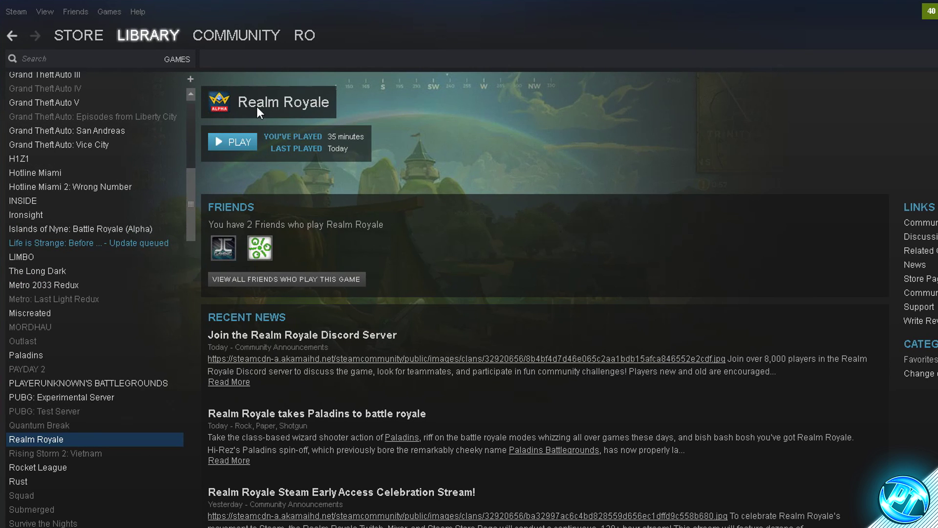
click(241, 142)
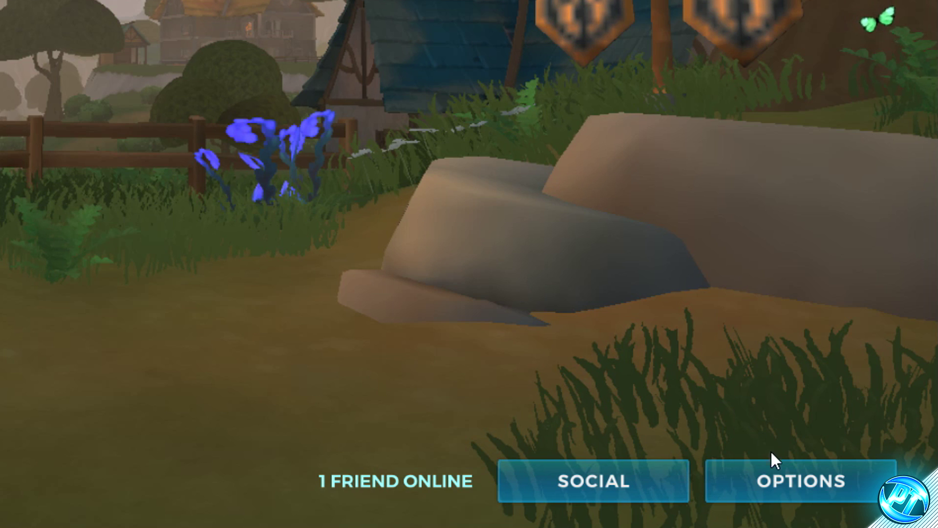
click(866, 502)
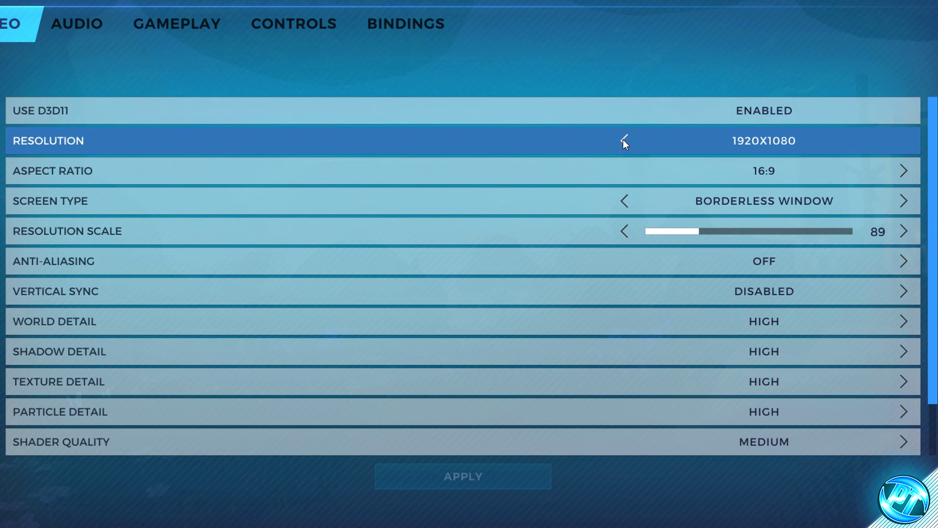
- Lower the game's resolution to 1280x720
click(623, 140)
click(903, 142)
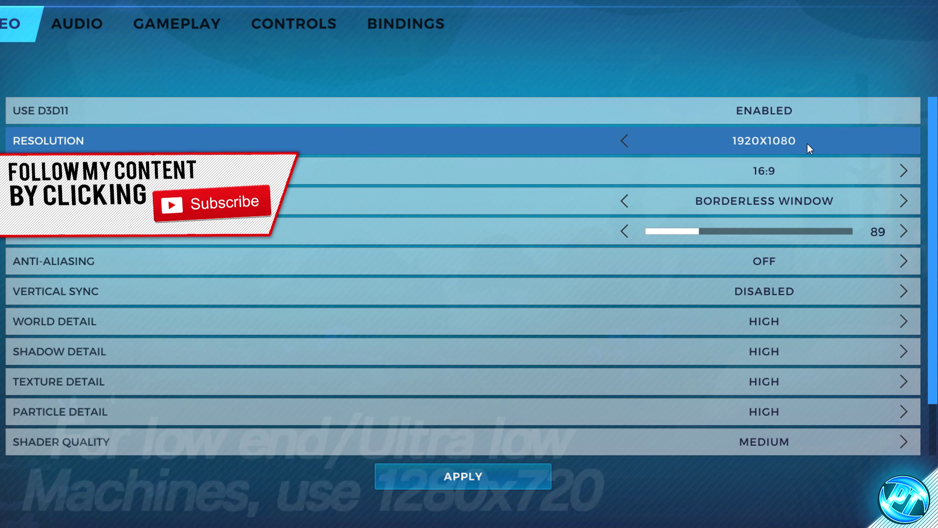
click(623, 139)
click(623, 140)
click(622, 137)
click(622, 137)
click(621, 136)
click(621, 137)
click(621, 137)
click(618, 138)
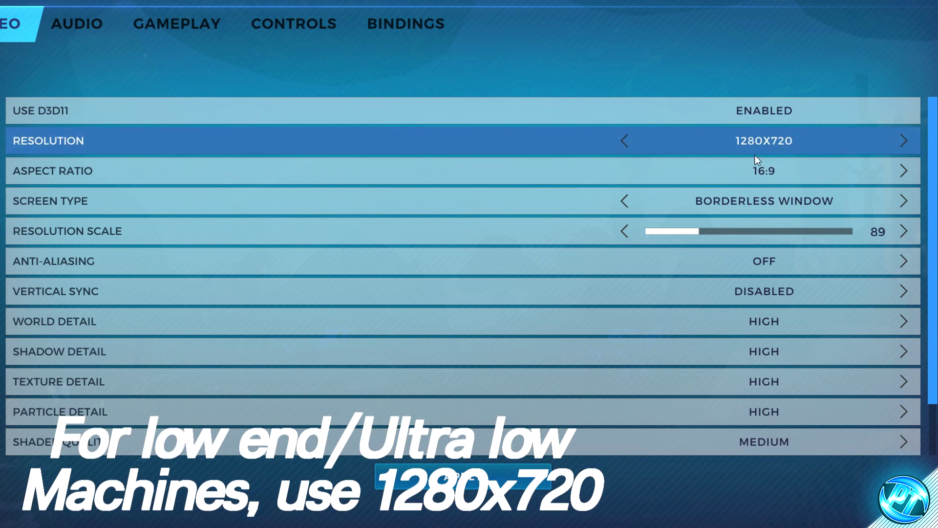
- Set the resolution to 1920x1080 and the screen type to Borderless Window
click(901, 142)
click(901, 142)
click(901, 142)
click(901, 142)
click(901, 142)
click(902, 143)
click(902, 143)
click(902, 143)
click(902, 142)
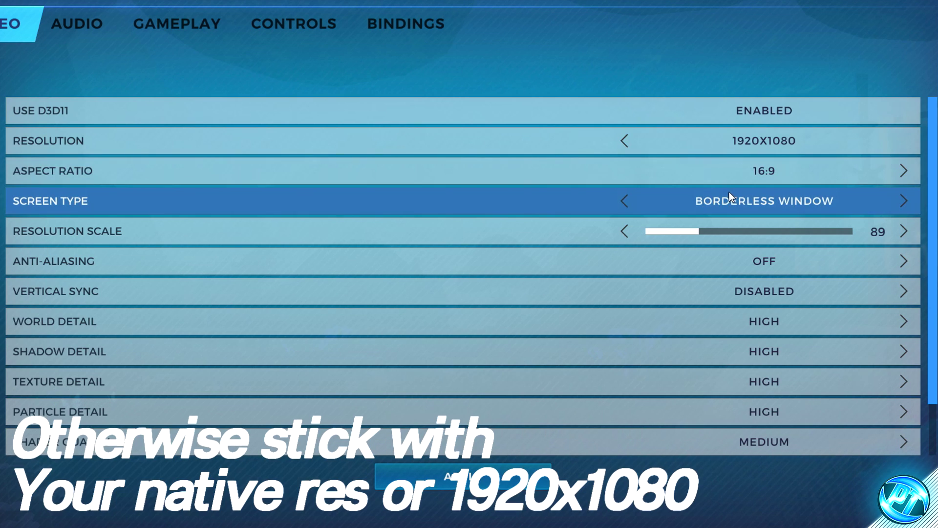
click(903, 201)
click(624, 200)
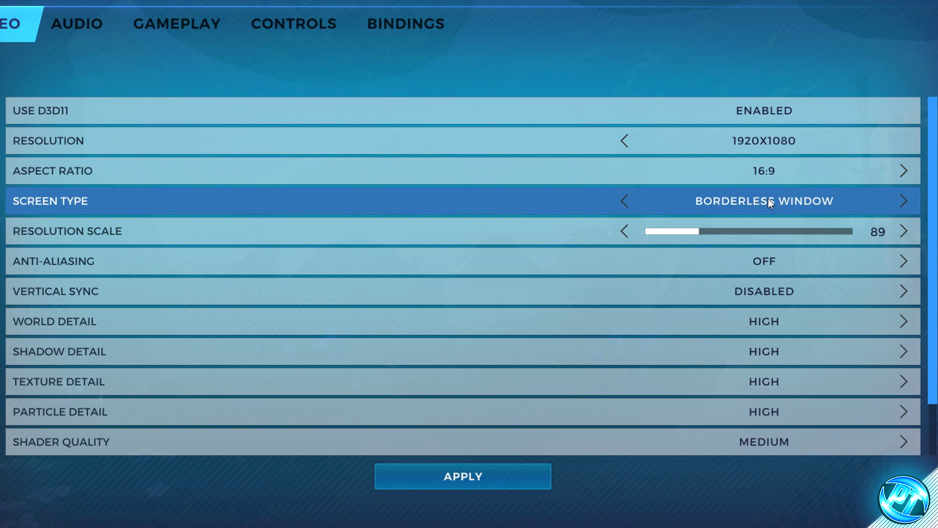
- Raise the resolution scale to 100
click(890, 233)
click(904, 233)
click(904, 231)
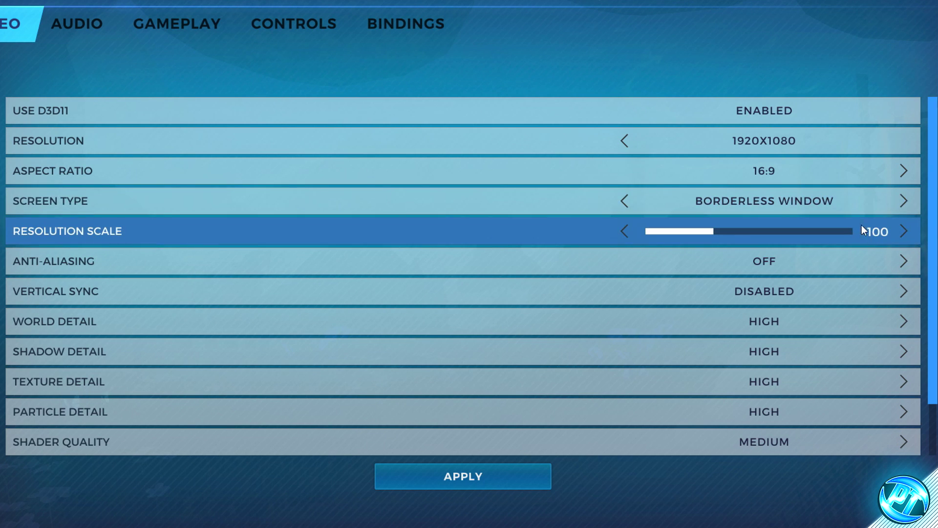
- Lower the resolution scale to 89
click(623, 232)
click(623, 232)
click(623, 232)
click(623, 232)
click(623, 232)
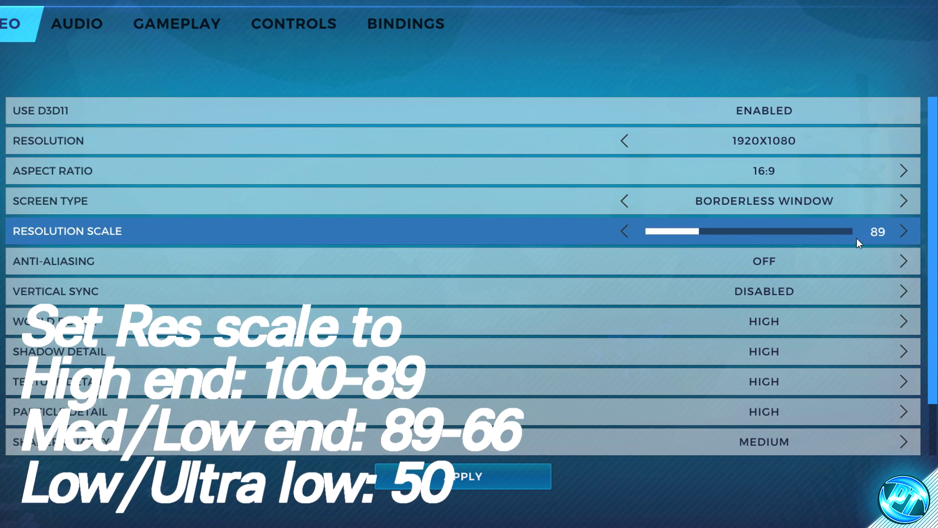
- Reduce the resolution scale to 66
click(625, 231)
click(625, 231)
click(625, 231)
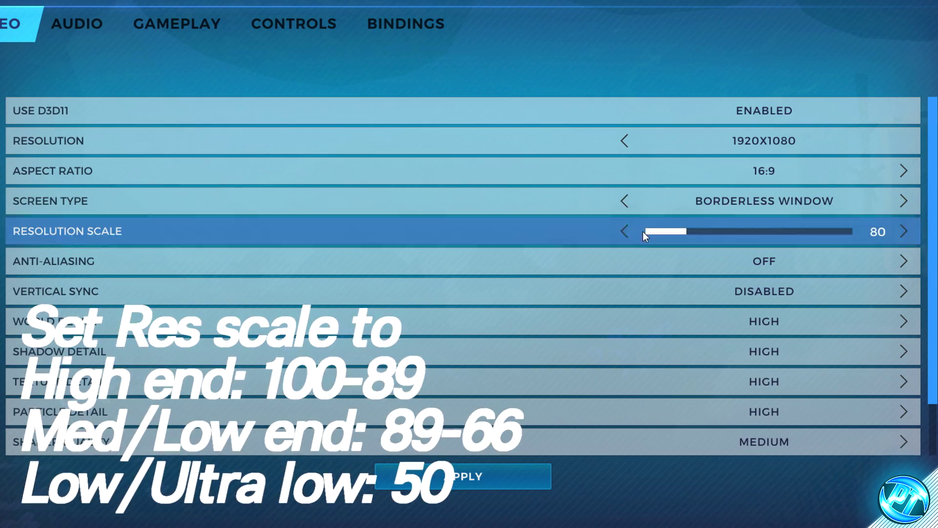
click(627, 231)
click(626, 231)
click(626, 231)
click(626, 231)
click(627, 231)
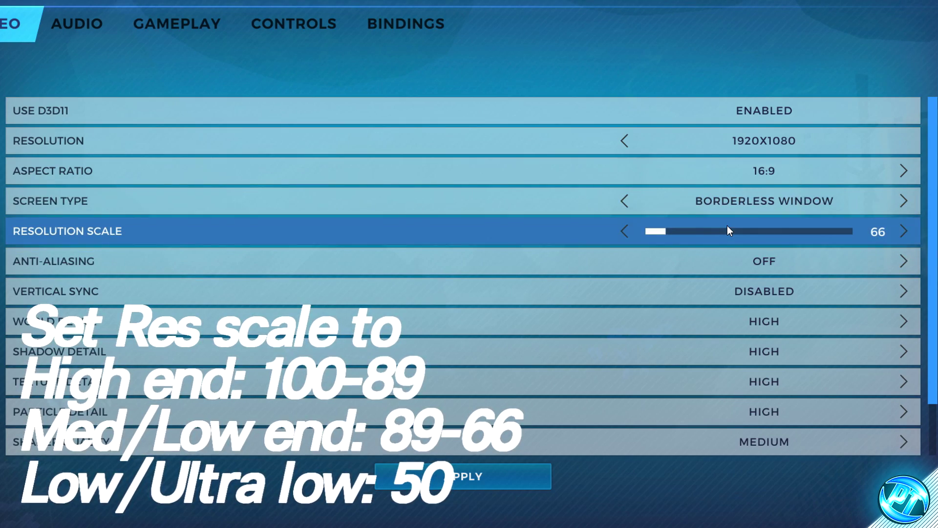
- Reduce the resolution scale to its minimum of 50
click(626, 230)
click(626, 230)
click(626, 231)
click(626, 230)
click(626, 231)
click(624, 229)
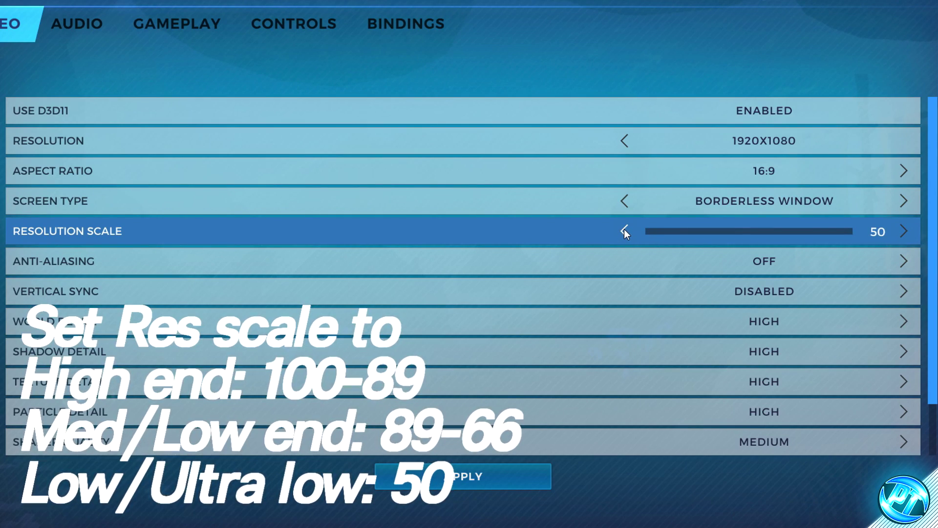
- Bring the resolution scale back up to 89
click(627, 142)
click(627, 142)
click(628, 141)
click(629, 142)
click(629, 142)
click(628, 142)
click(628, 142)
click(628, 142)
click(628, 141)
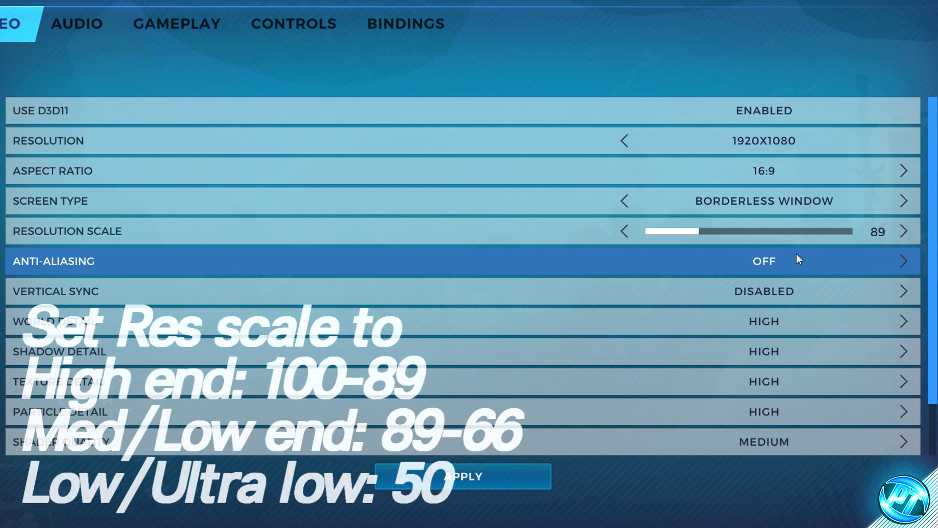
- Cycle through the anti-aliasing and vertical sync options, leaving anti-aliasing Off and vertical sync Disabled
click(904, 261)
click(903, 261)
click(621, 260)
click(621, 259)
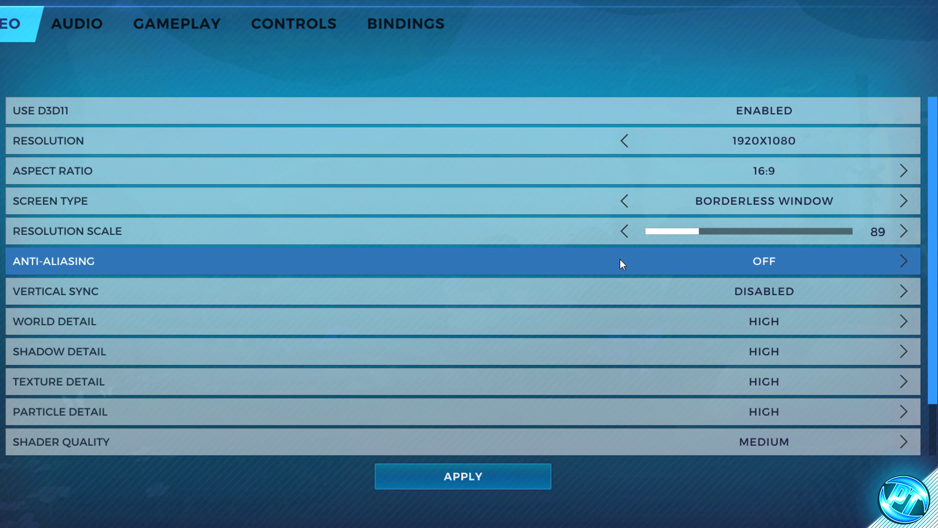
click(901, 292)
click(625, 292)
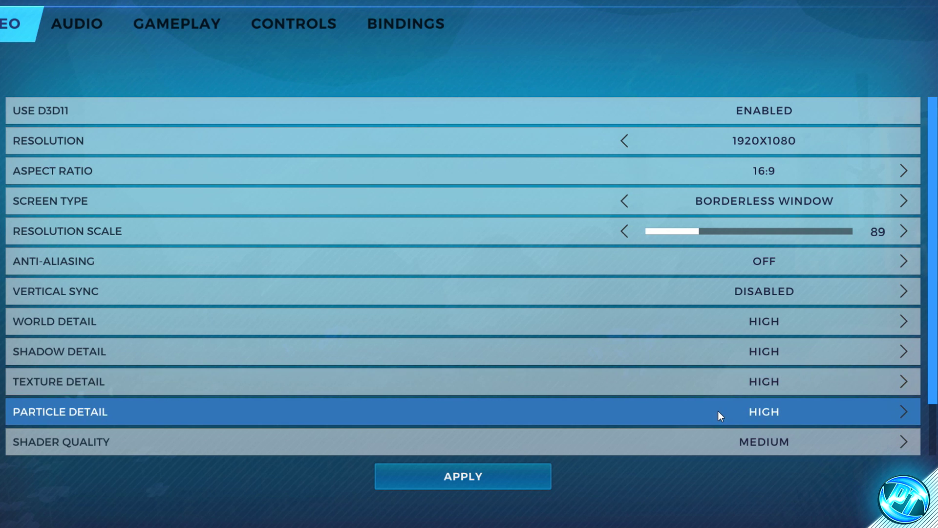
- Review the remaining video settings, apply them and exit the game to the desktop
scroll(708, 409, down, 2)
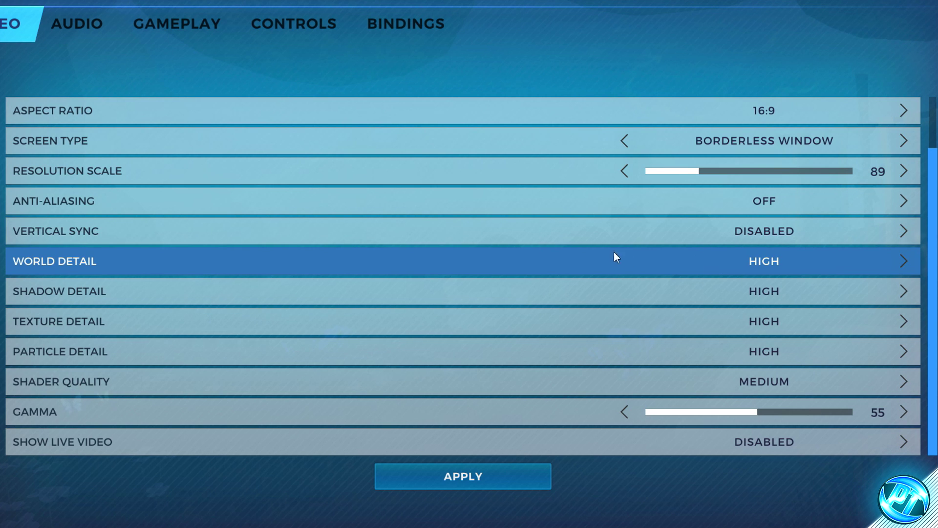
scroll(714, 396, up, 2)
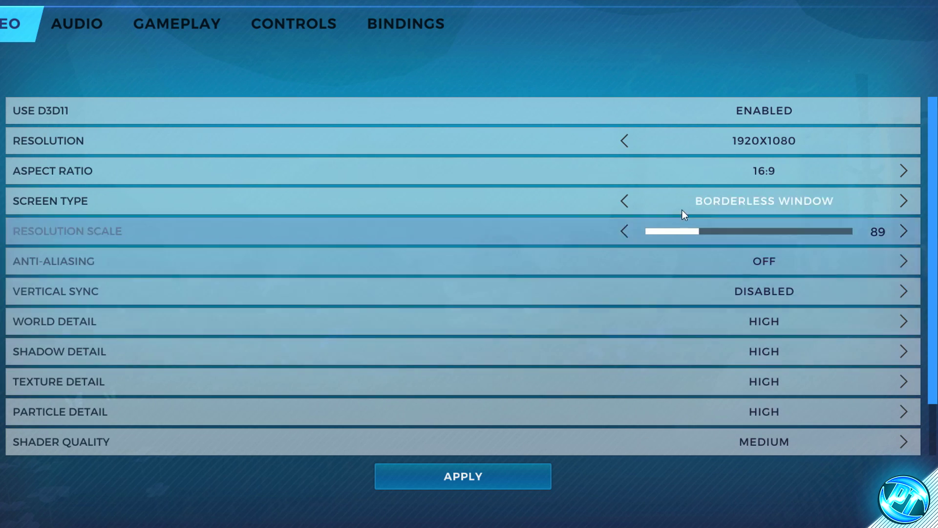
click(489, 477)
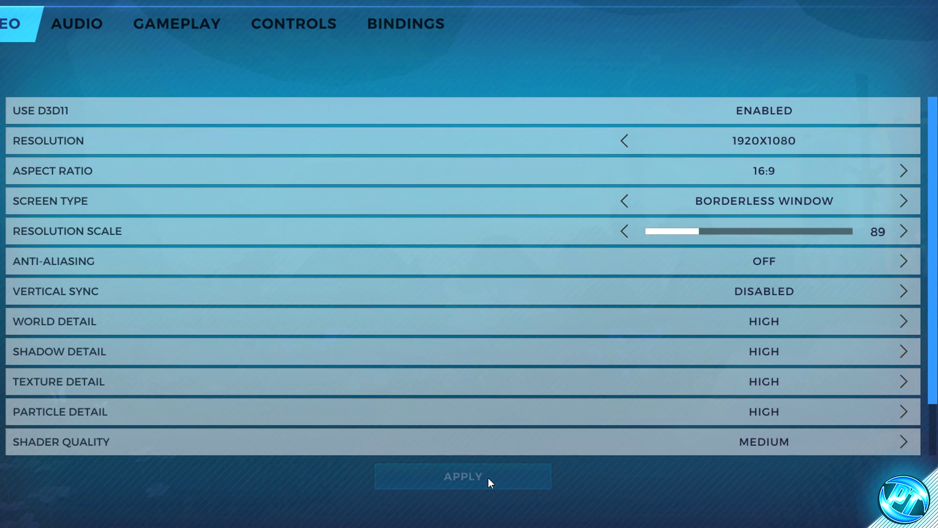
key(Escape)
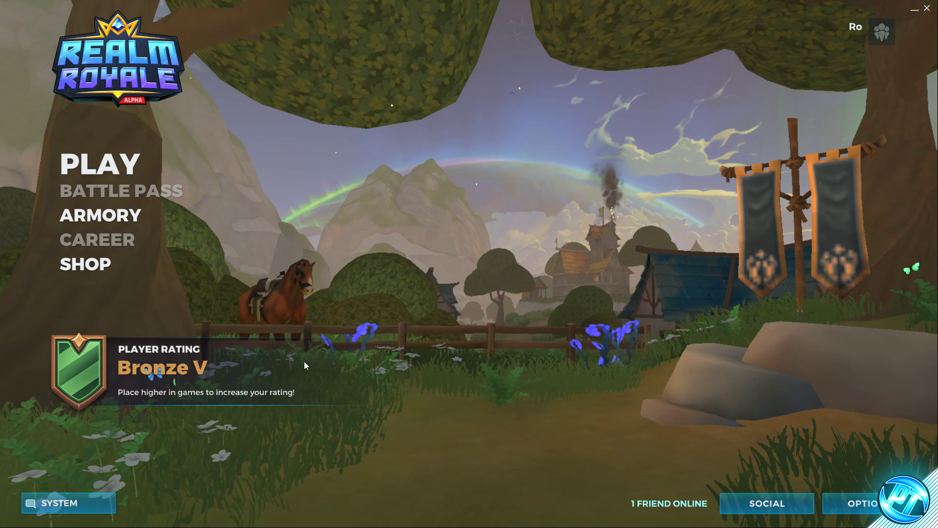
key(Escape)
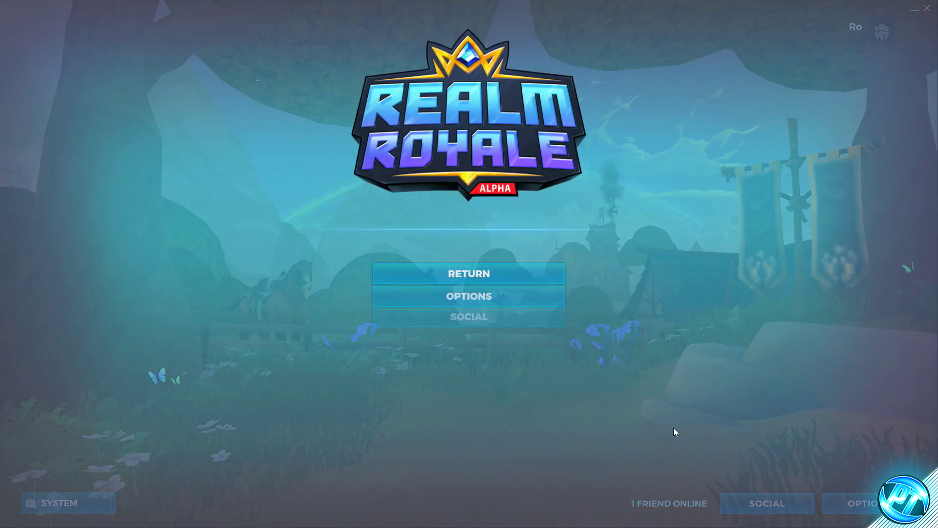
click(464, 373)
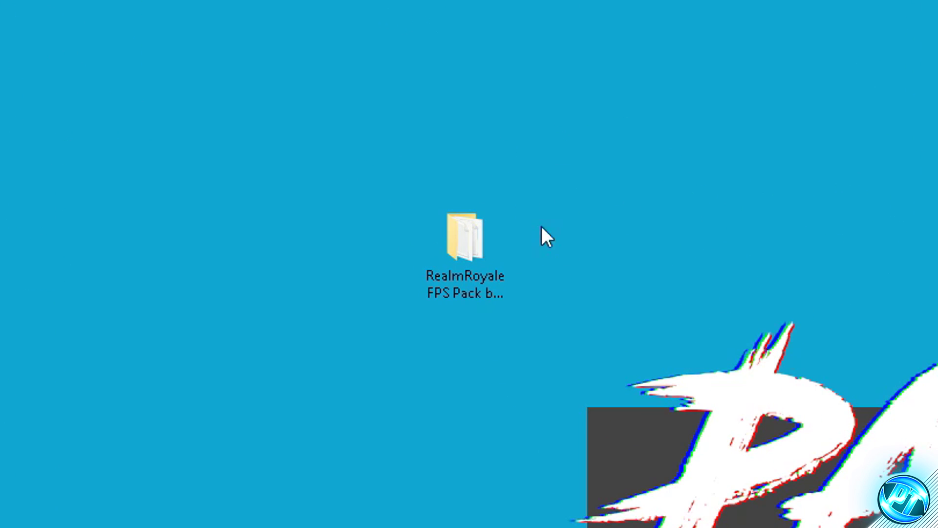
- Open the Game files folder inside the RealmRoyale FPS Pack, look over its configuration files and minimize the window
double_click(499, 238)
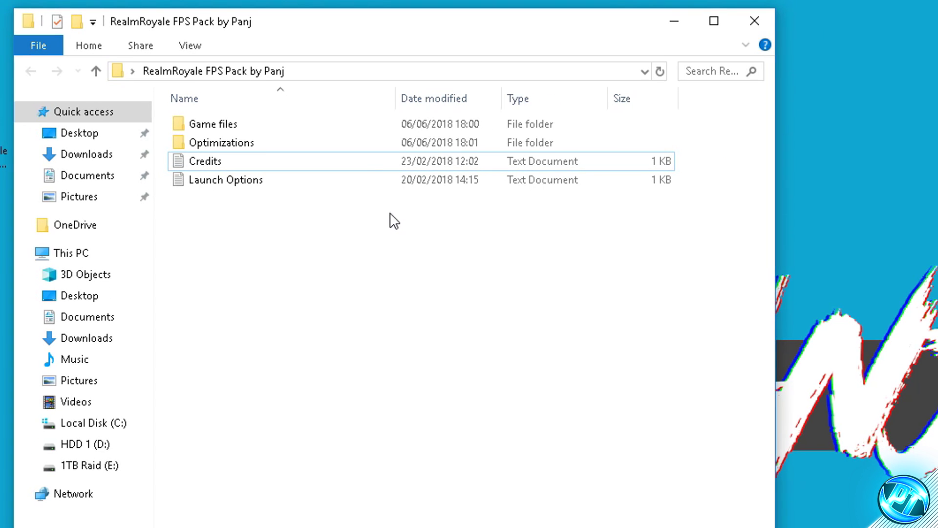
double_click(242, 128)
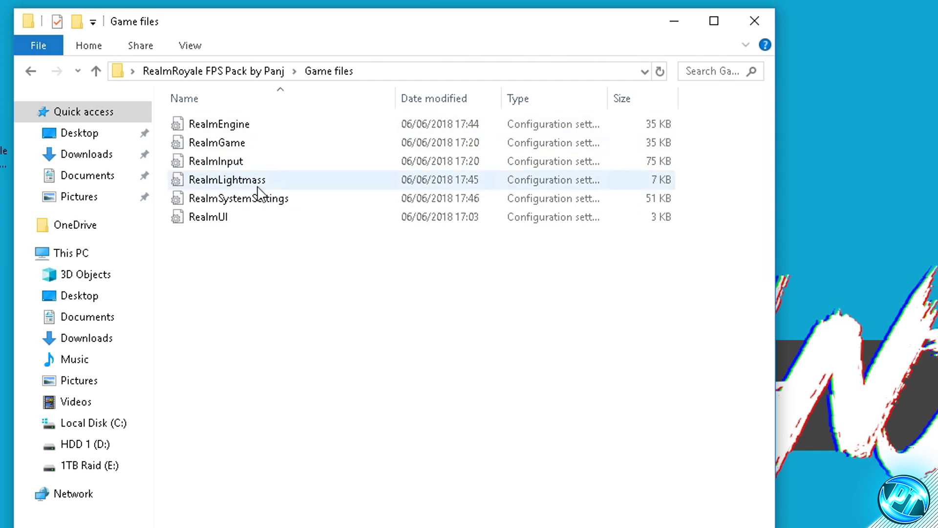
drag(166, 118, 185, 139)
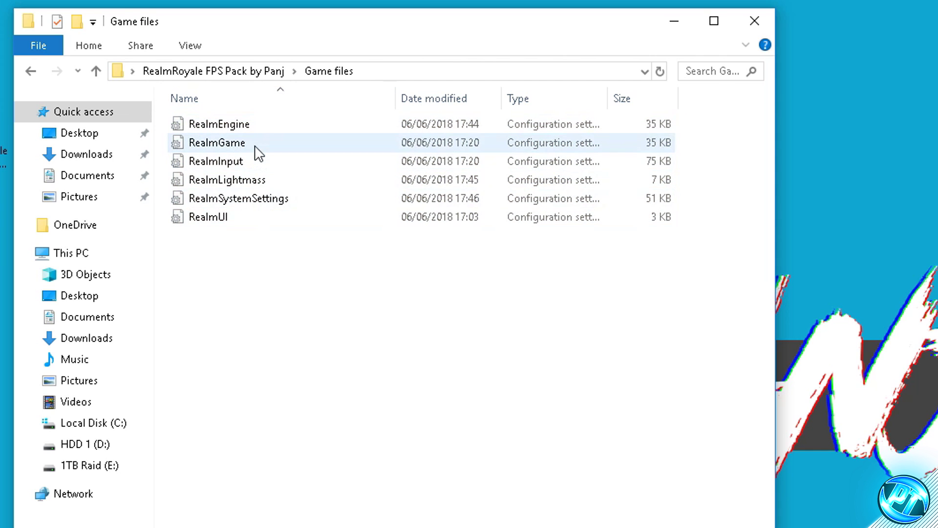
click(674, 21)
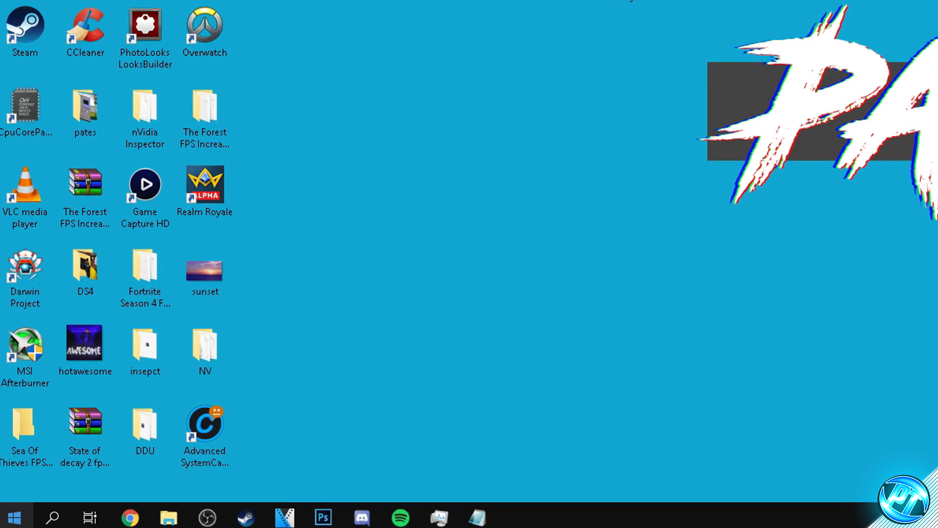
- Open This PC and go to the Documents > My Games > paladinsroyale > RealmGame > Config folder
key(super)
text(this pc)
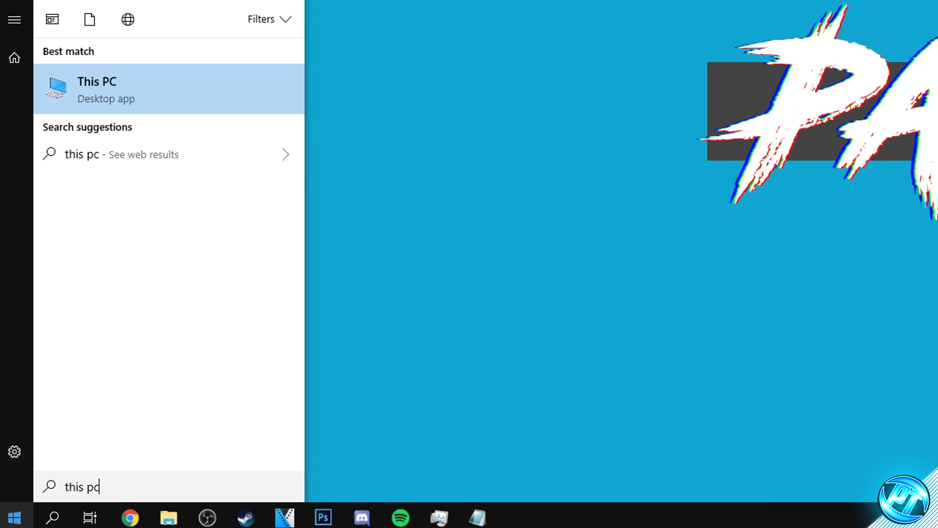
key(Return)
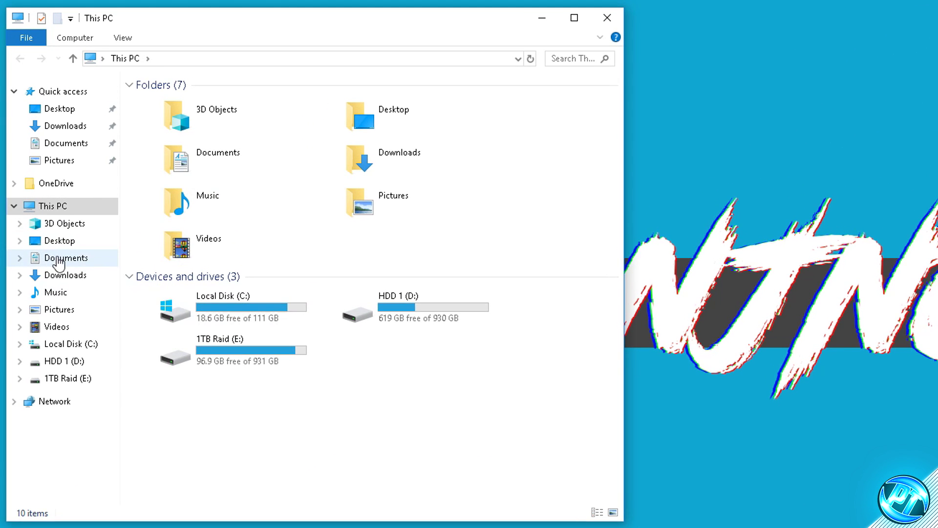
click(240, 236)
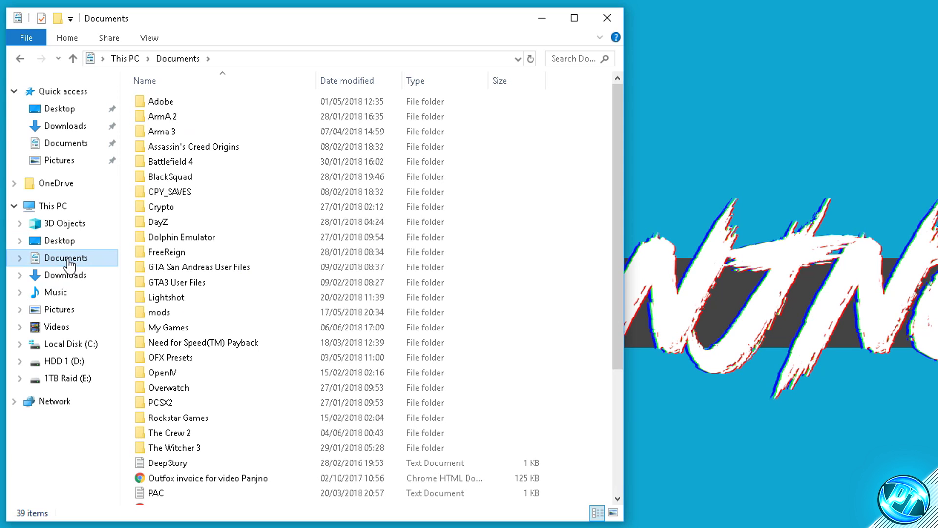
click(176, 332)
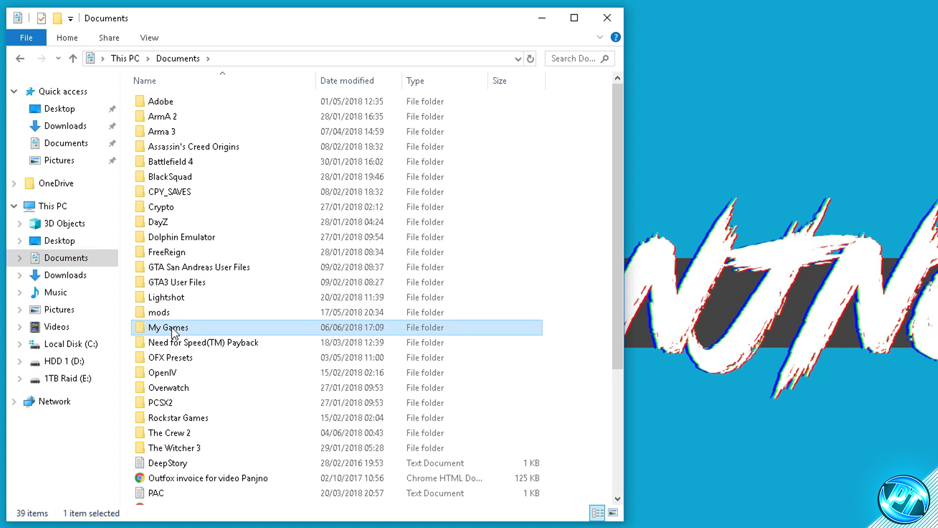
double_click(192, 326)
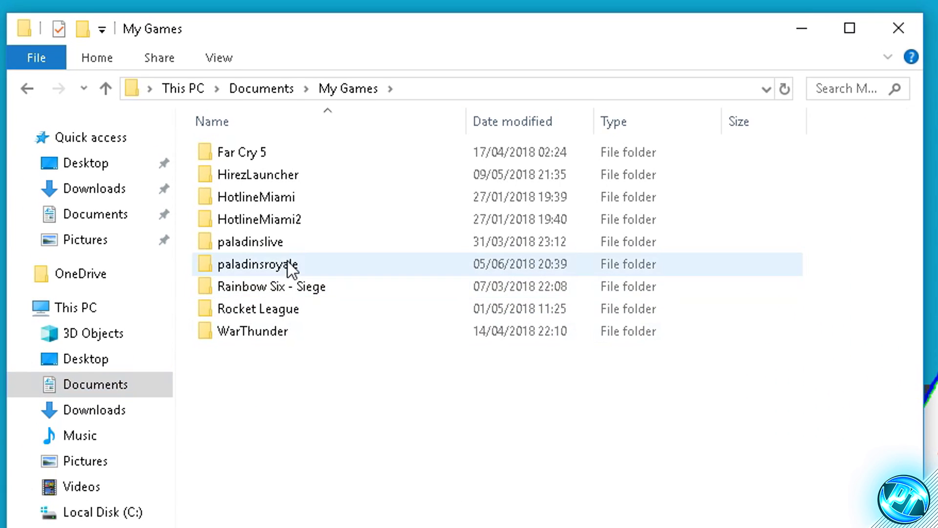
double_click(296, 265)
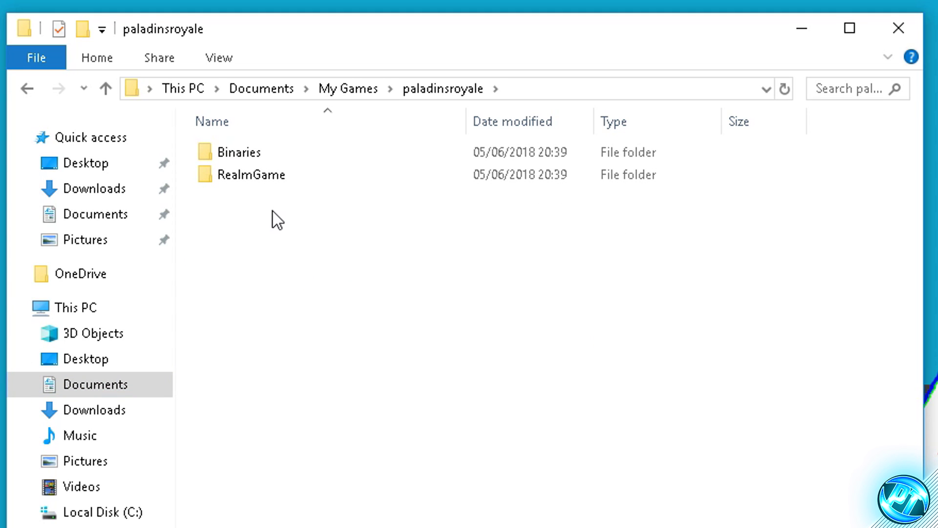
double_click(273, 176)
double_click(268, 174)
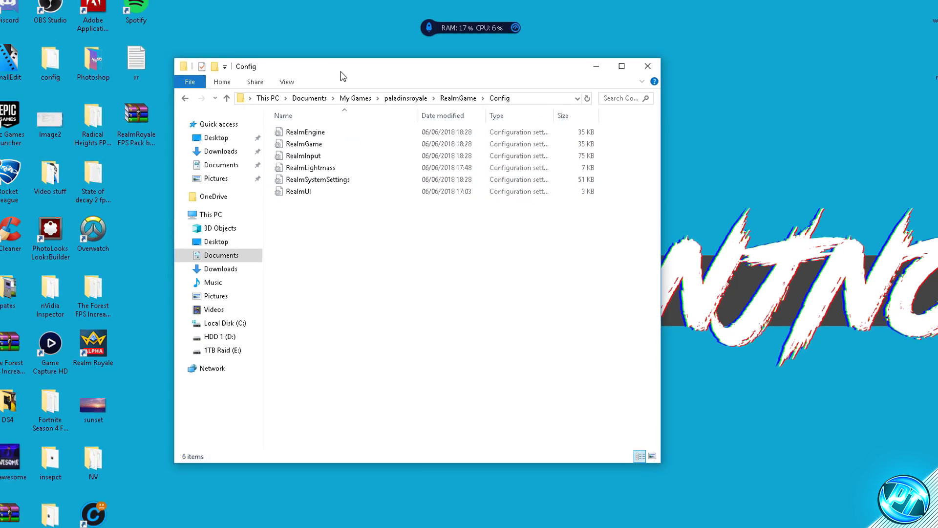
- Move all six configuration files from the pack's Game files folder into Config, replacing the existing ones, and close both folder windows
drag(344, 75, 115, 100)
double_click(394, 177)
double_click(136, 153)
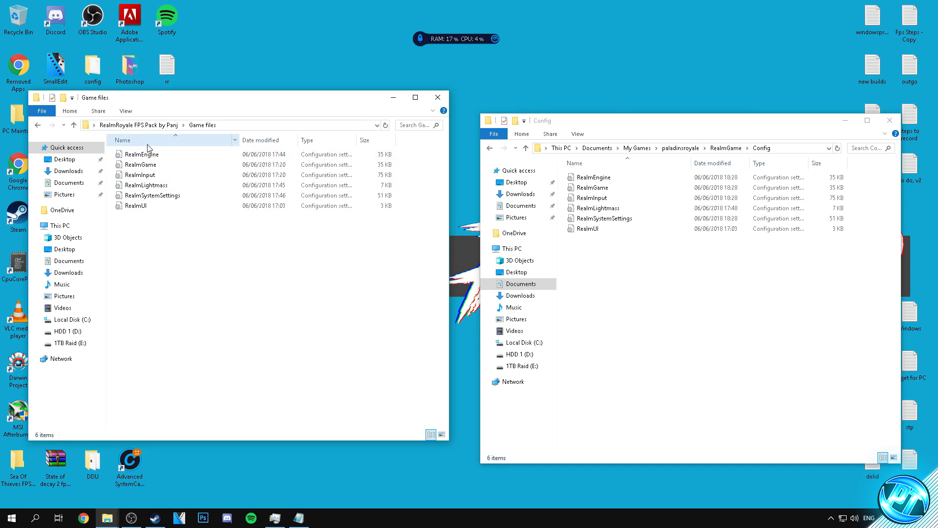
drag(206, 255, 146, 150)
drag(156, 194, 626, 247)
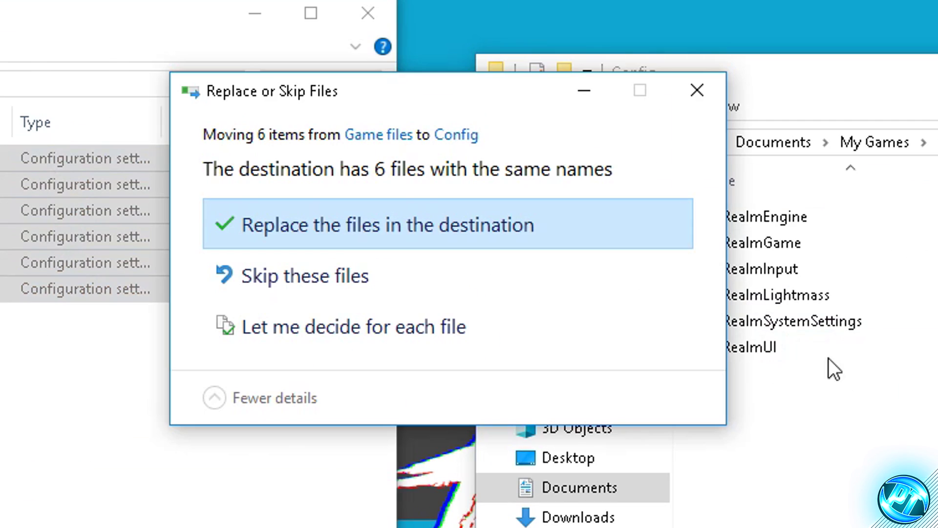
click(388, 231)
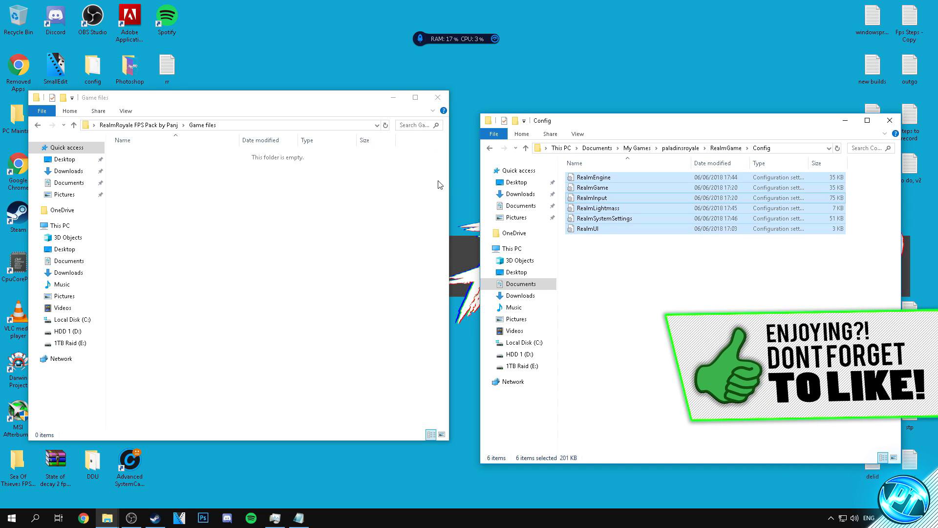
click(438, 98)
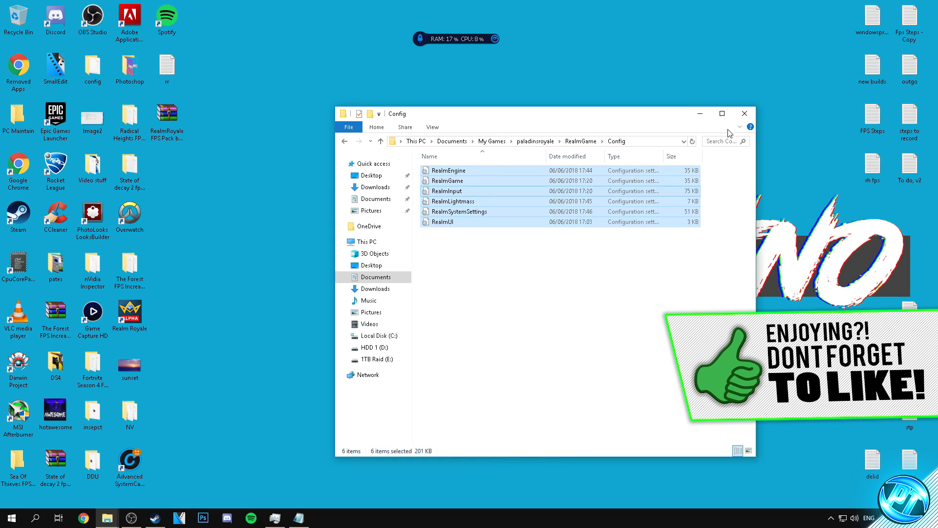
key(alt+F4)
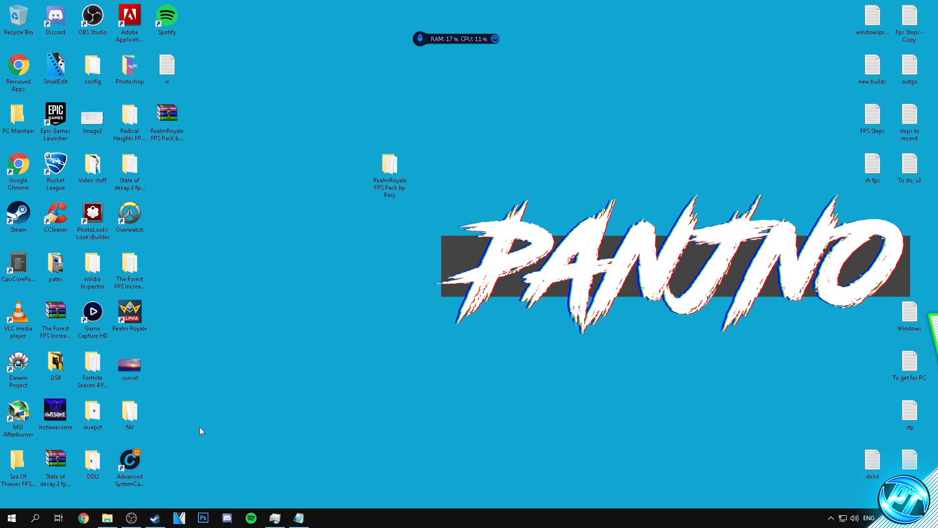
- Switch to Steam and browse to Realm Royale's local installation files from the game's properties
click(156, 518)
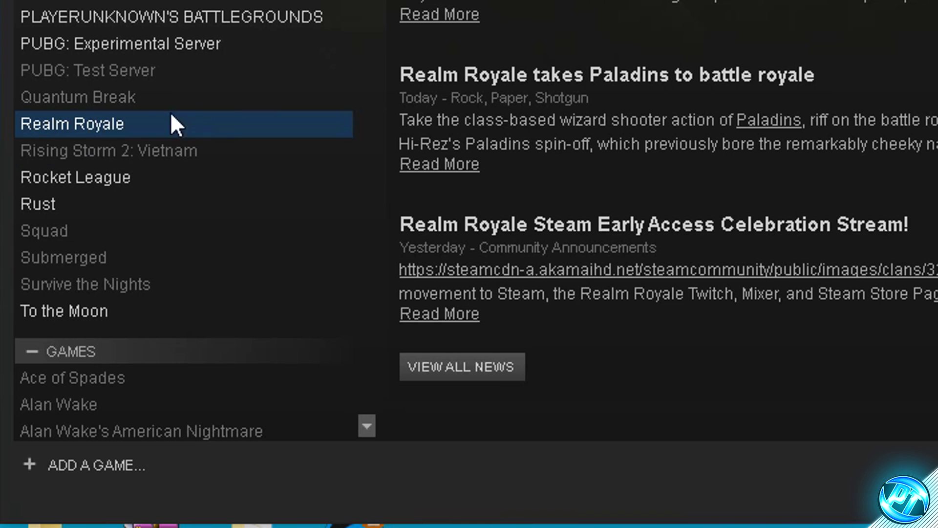
right_click(43, 308)
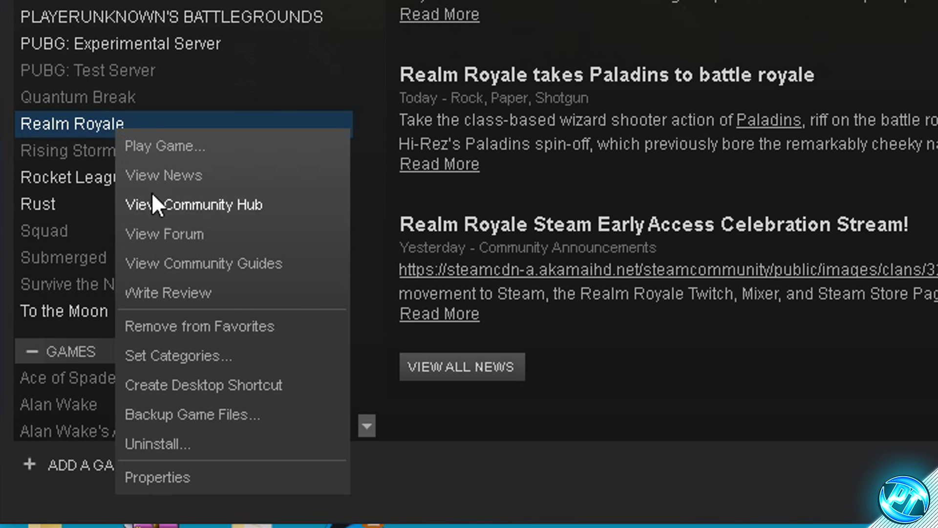
click(175, 482)
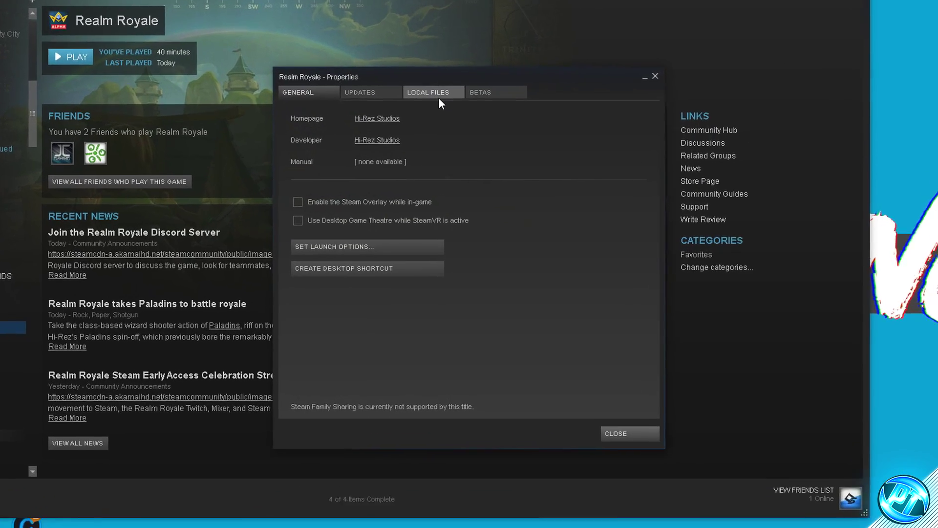
click(565, 49)
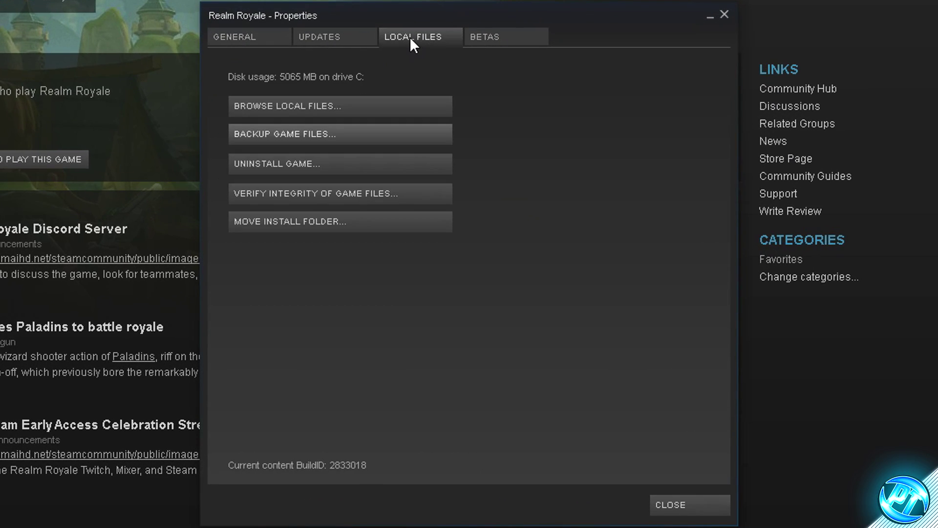
click(303, 107)
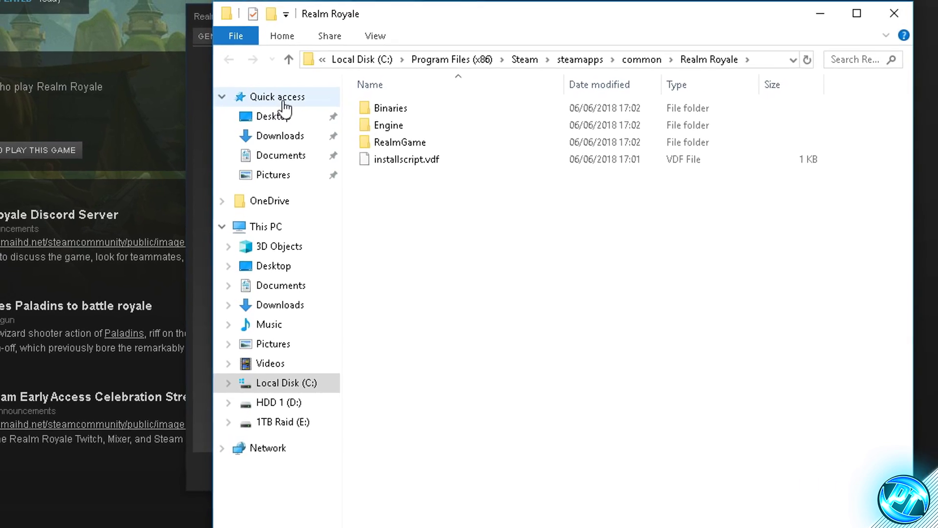
- Go to the Binaries > Win64 folder of the Realm Royale installation and find the Realm application
double_click(368, 130)
key(alt+Left)
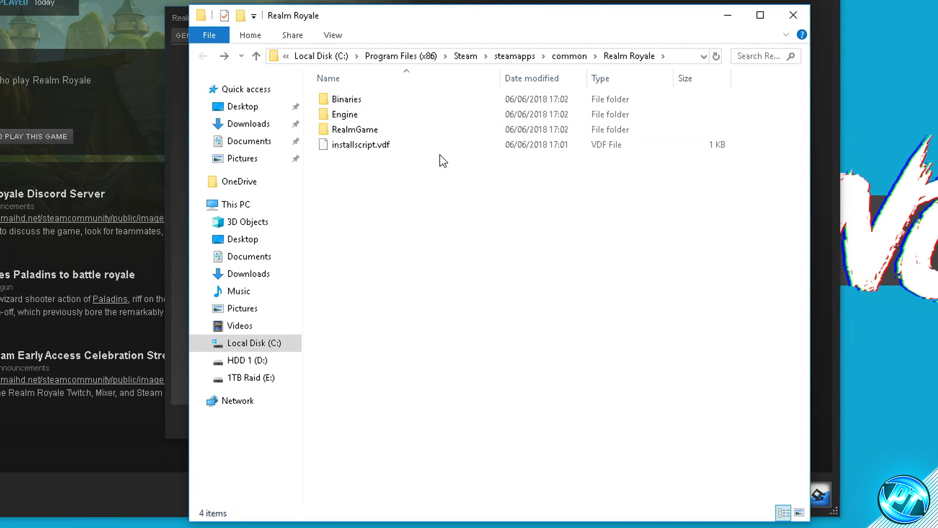
double_click(371, 102)
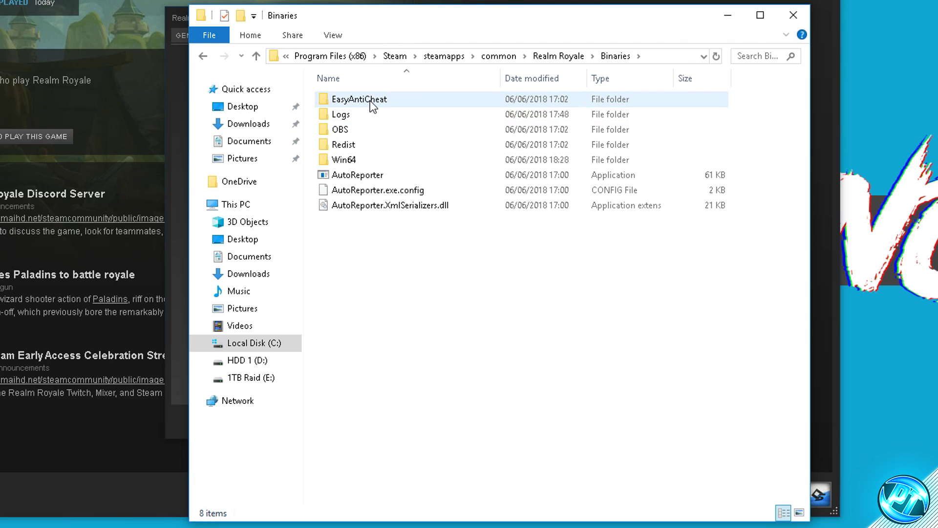
double_click(364, 158)
scroll(367, 151, down, 7)
scroll(367, 152, down, 8)
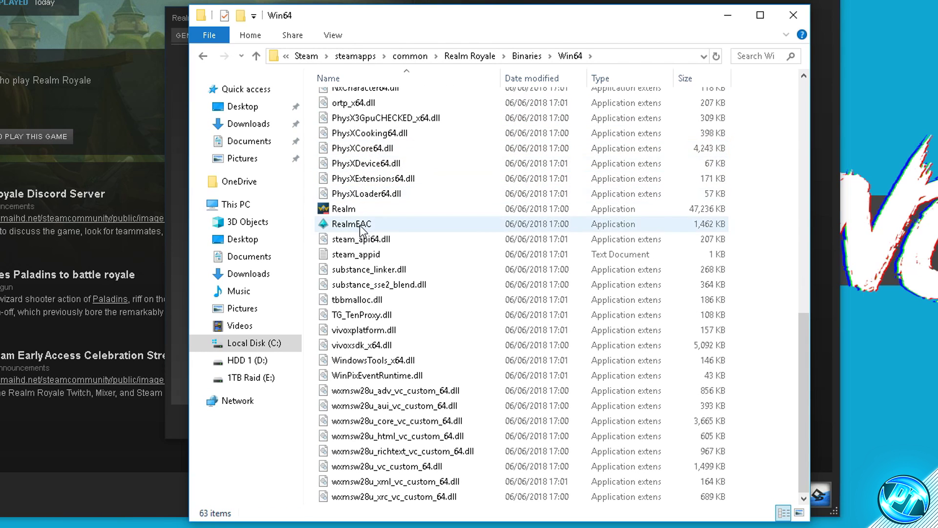
- Turn on Disable full-screen optimisations in the Realm application's compatibility properties and apply it
click(362, 210)
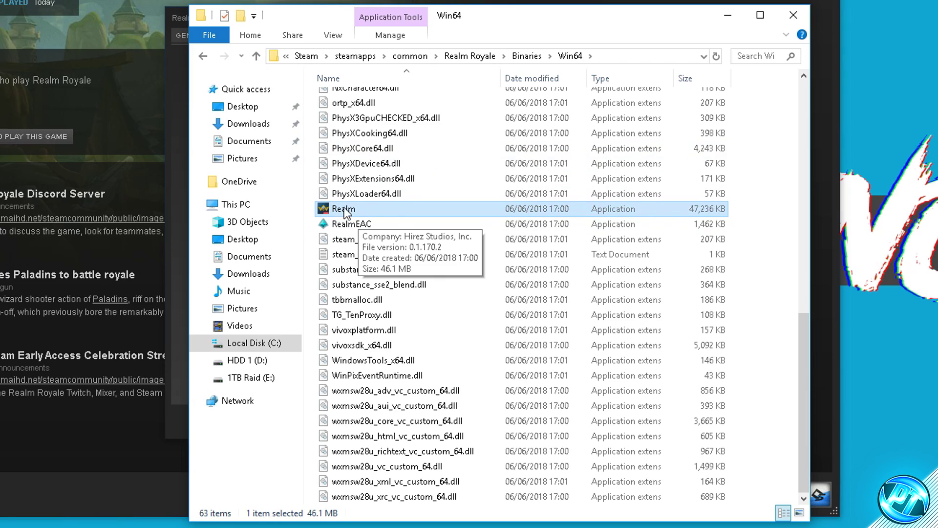
right_click(371, 207)
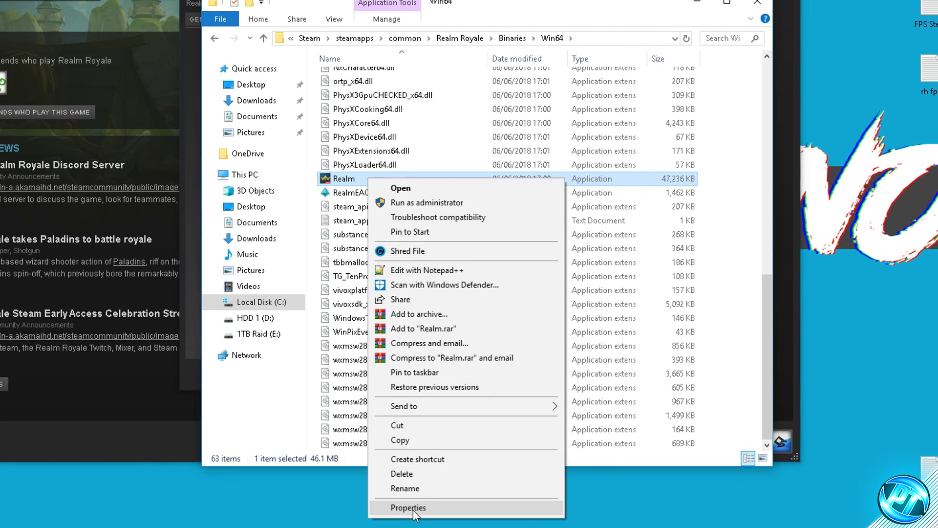
click(412, 514)
click(426, 151)
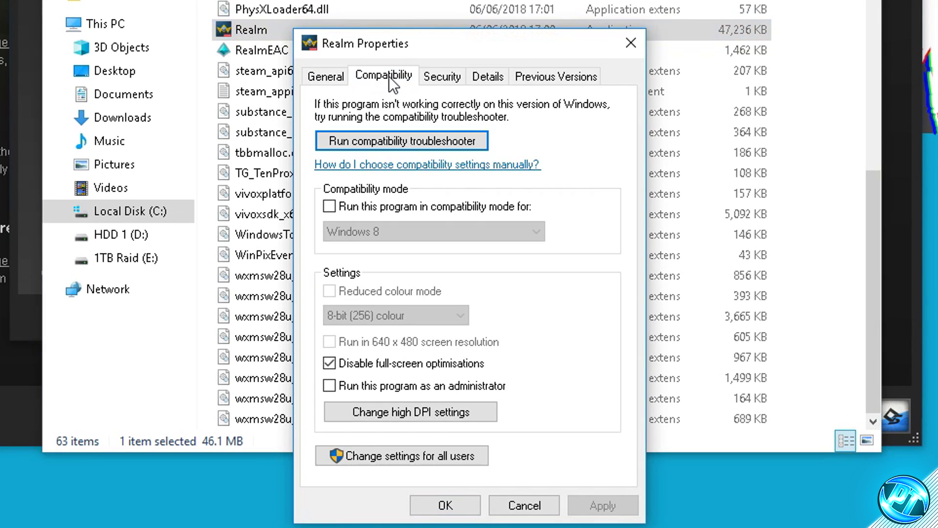
click(339, 361)
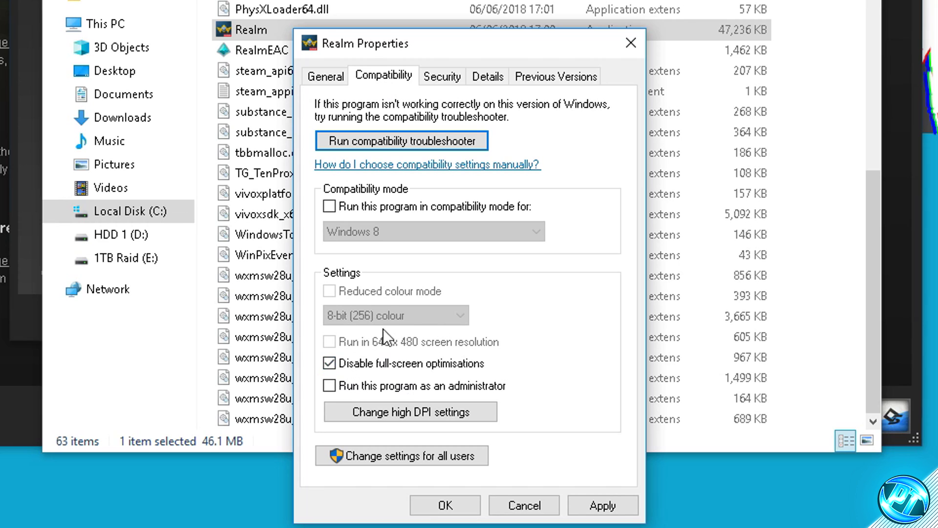
click(606, 506)
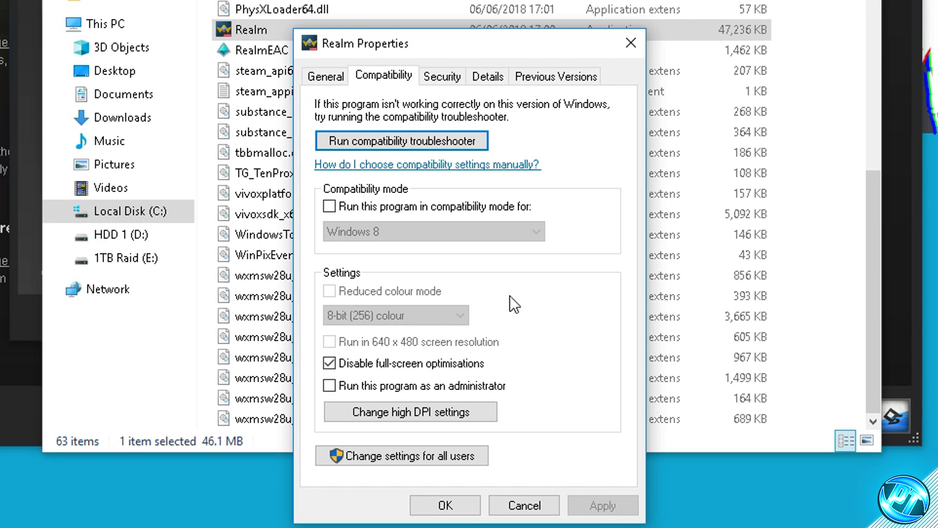
- Override the Realm application's high DPI scaling behaviour with scaling performed by Application, apply it and close the properties
click(432, 415)
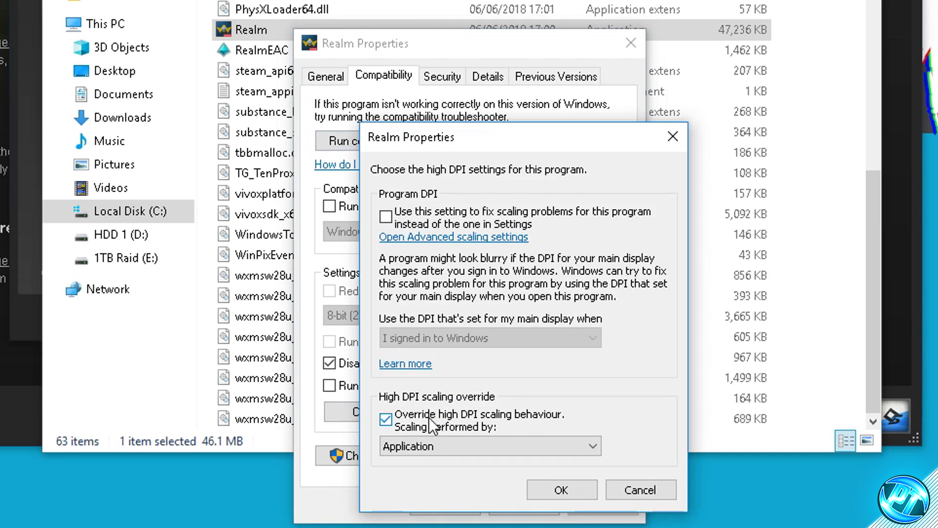
click(385, 418)
click(388, 418)
click(556, 488)
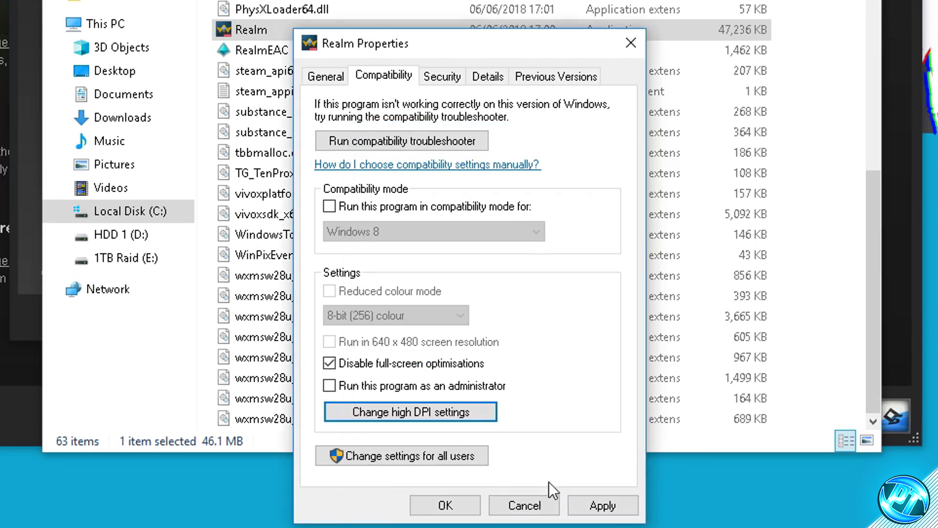
click(598, 505)
click(433, 491)
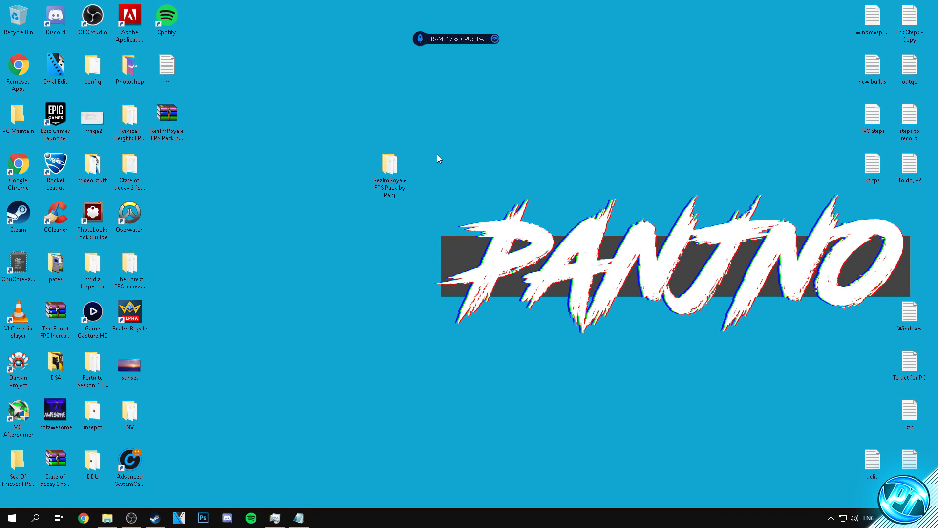
- Open the Launch Options text file from the RealmRoyale FPS Pack folder and reposition its window
double_click(394, 154)
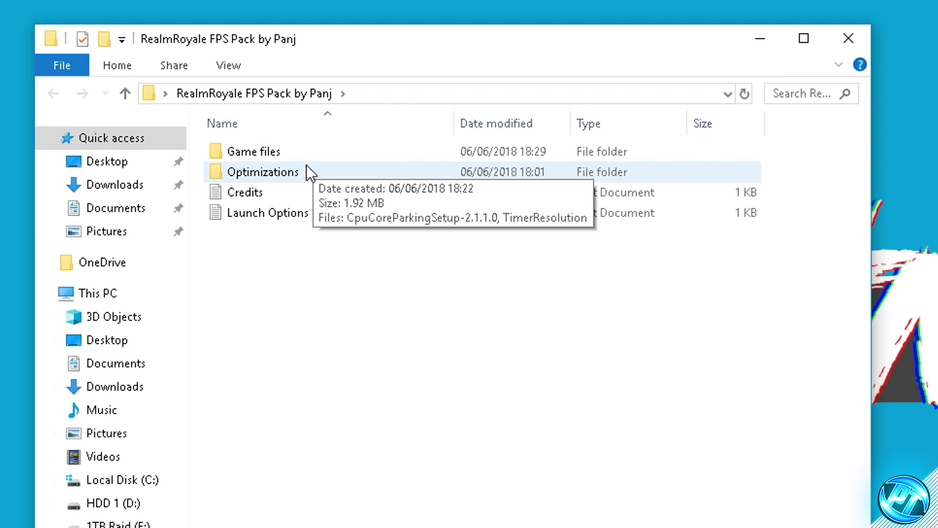
double_click(295, 214)
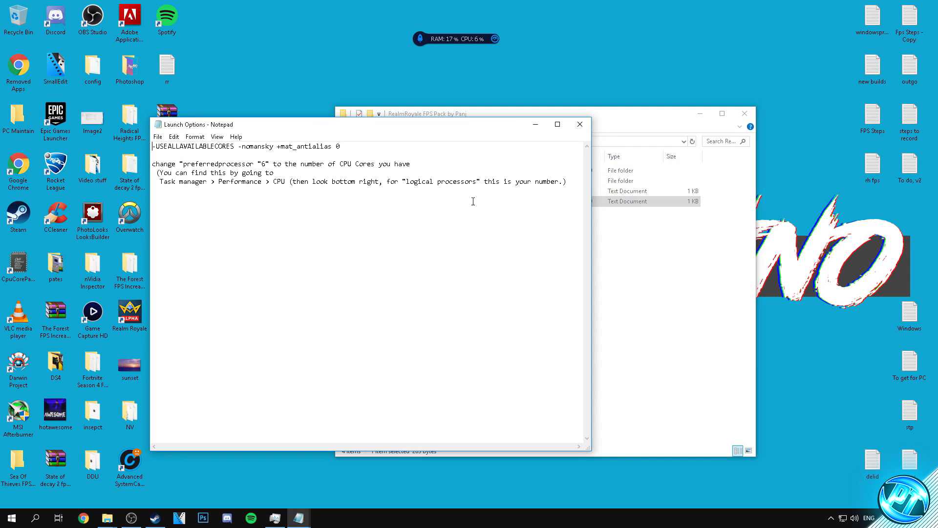
drag(377, 124, 506, 112)
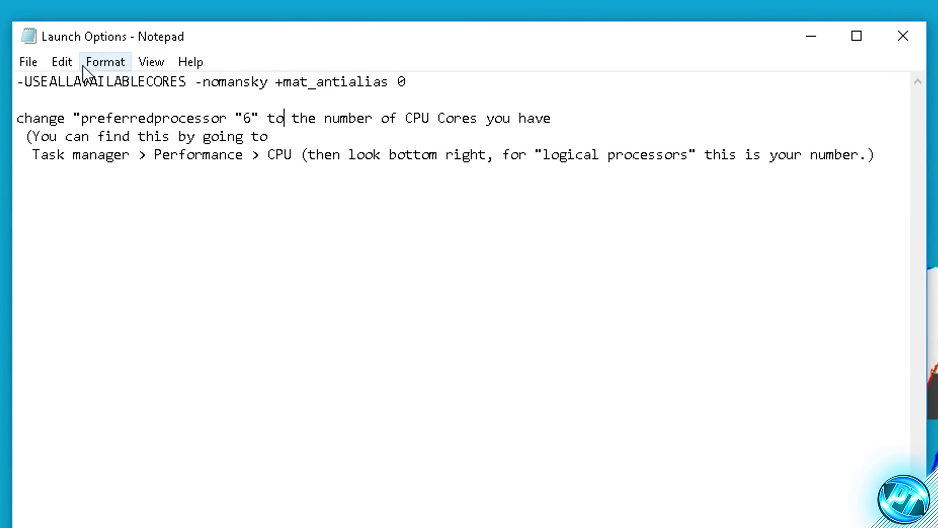
- Copy the launch options line "-USEALLAVAILABLECORES -nomansky +mat_antialias 0" from the Launch Options file and put its window away
drag(17, 79, 428, 79)
click(153, 134)
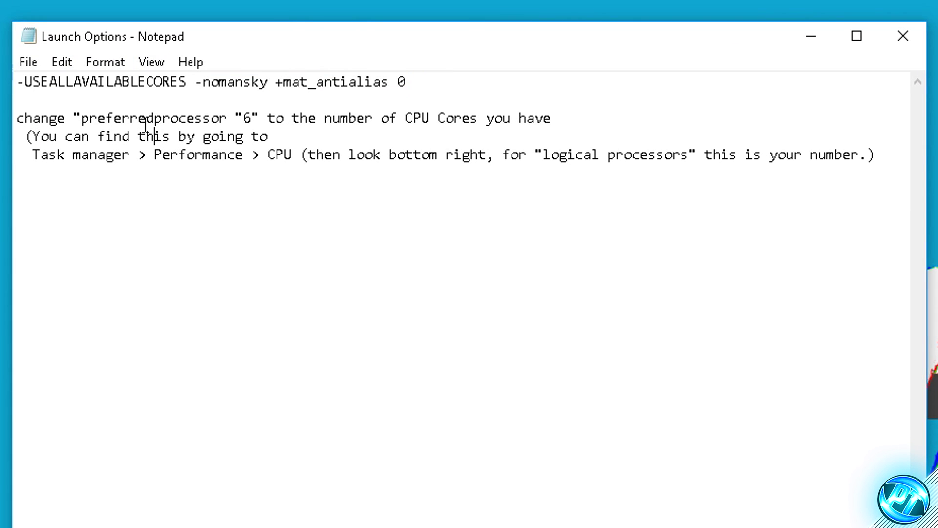
drag(30, 81, 237, 81)
click(381, 81)
drag(406, 82, 332, 81)
click(415, 81)
drag(415, 81, 4, 83)
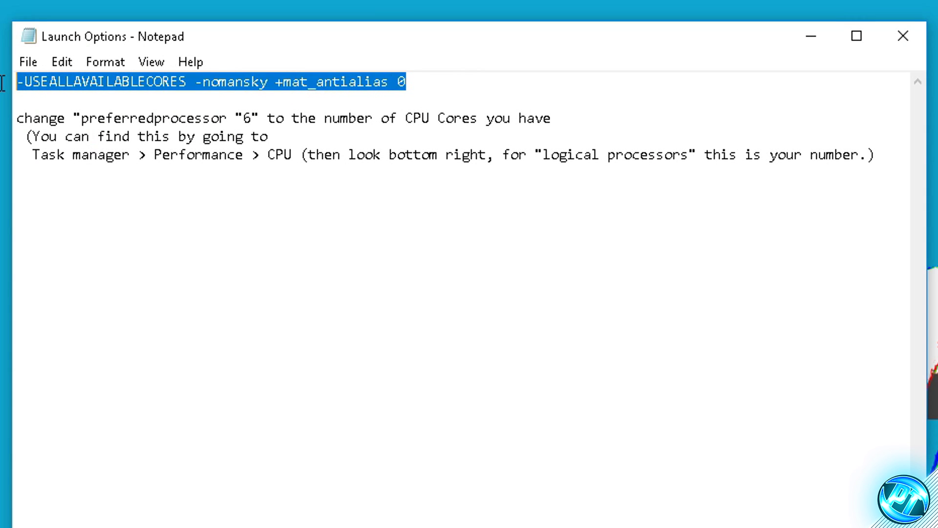
right_click(151, 88)
click(214, 152)
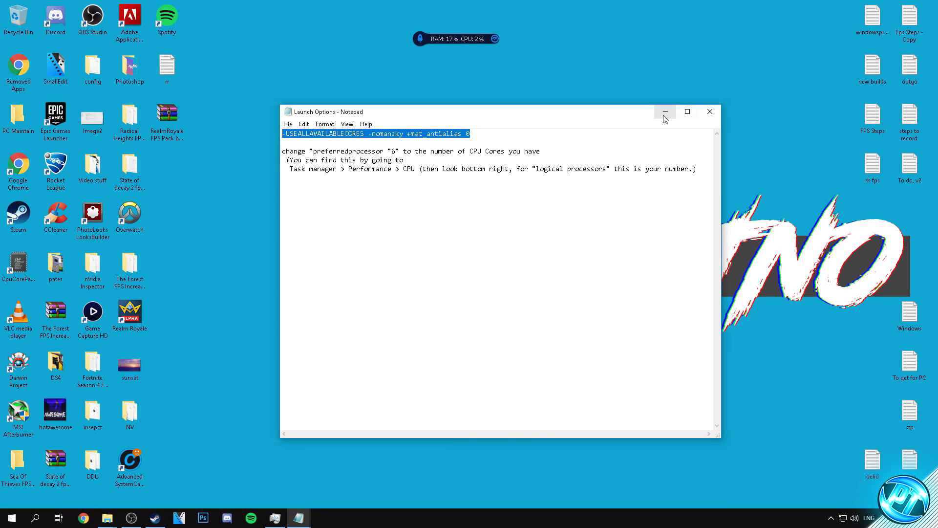
click(714, 86)
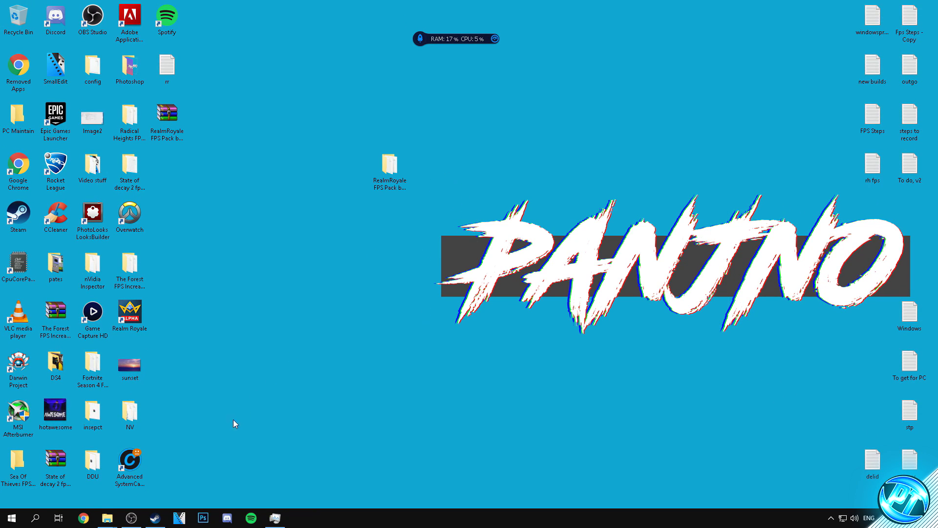
- Switch to Steam and open the launch options in Realm Royale's properties
click(162, 510)
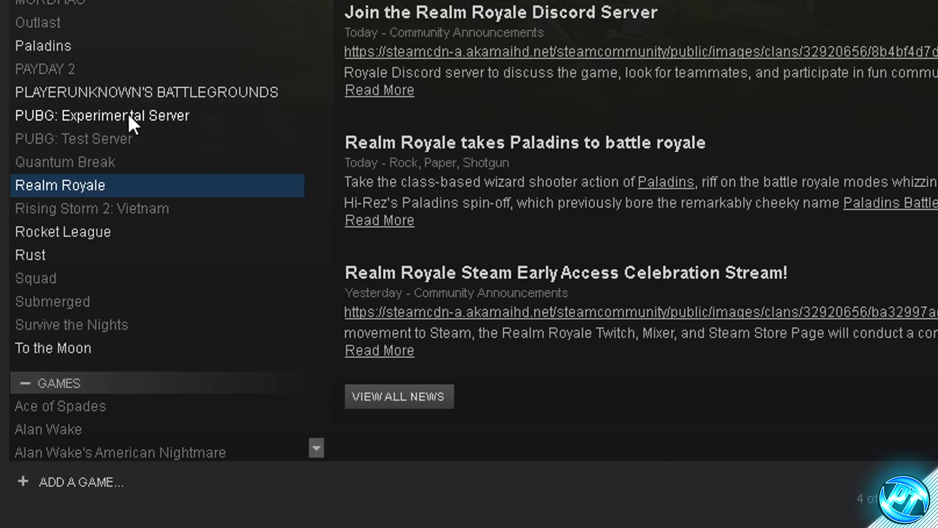
right_click(31, 311)
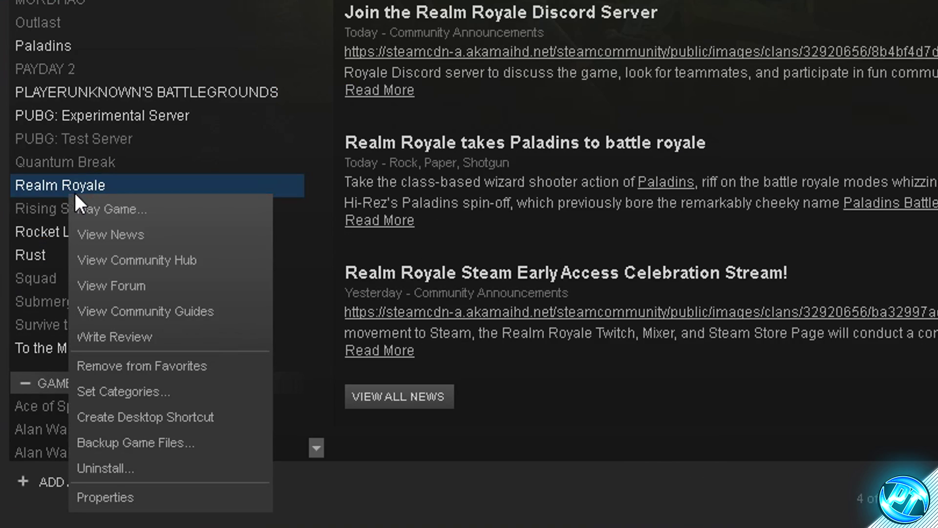
click(121, 494)
click(371, 245)
click(529, 283)
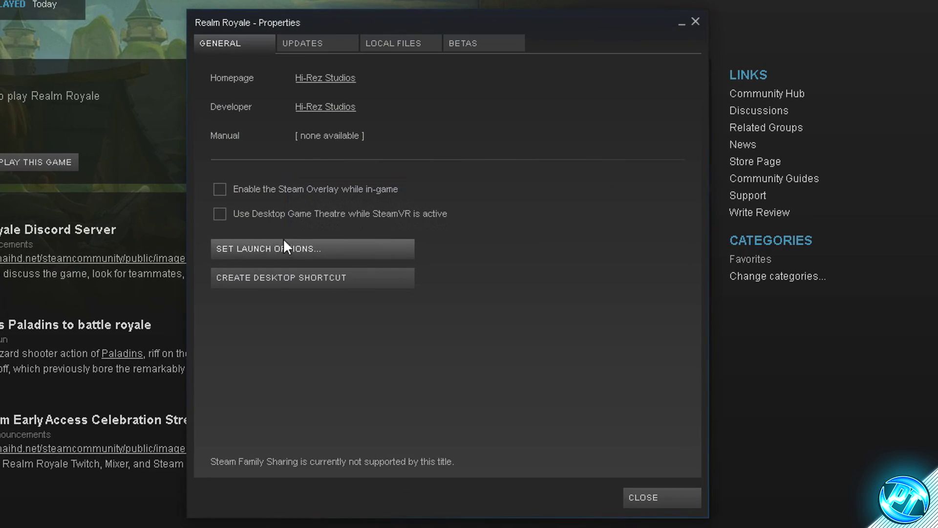
click(311, 252)
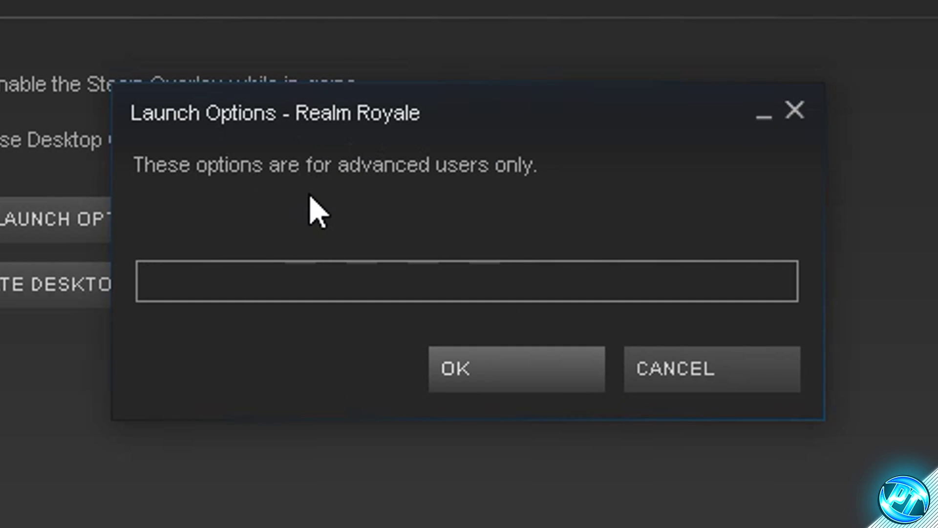
- Paste "-USEALLAVAILABLECORES -nomansky +mat_antialias 0" as Realm Royale's launch options, confirm, close the game's properties and minimise Steam
right_click(215, 286)
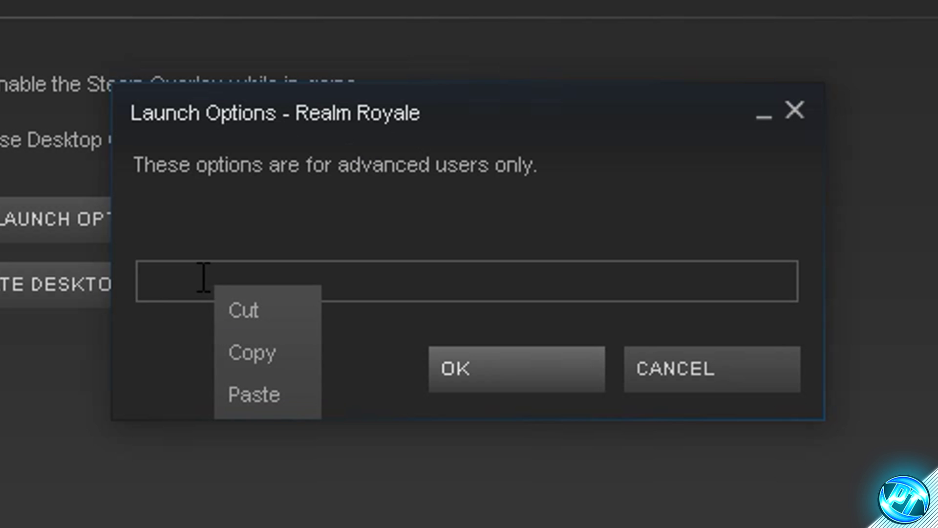
click(254, 395)
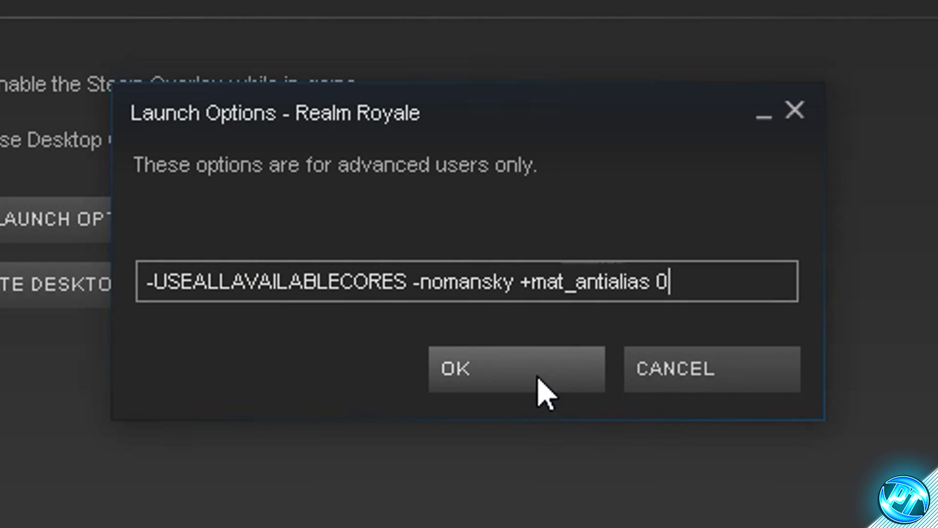
click(536, 373)
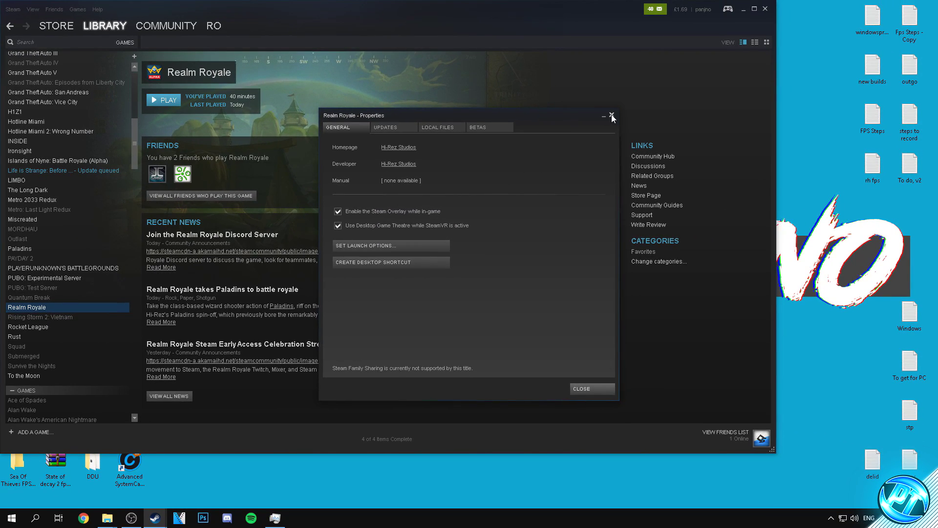
click(619, 106)
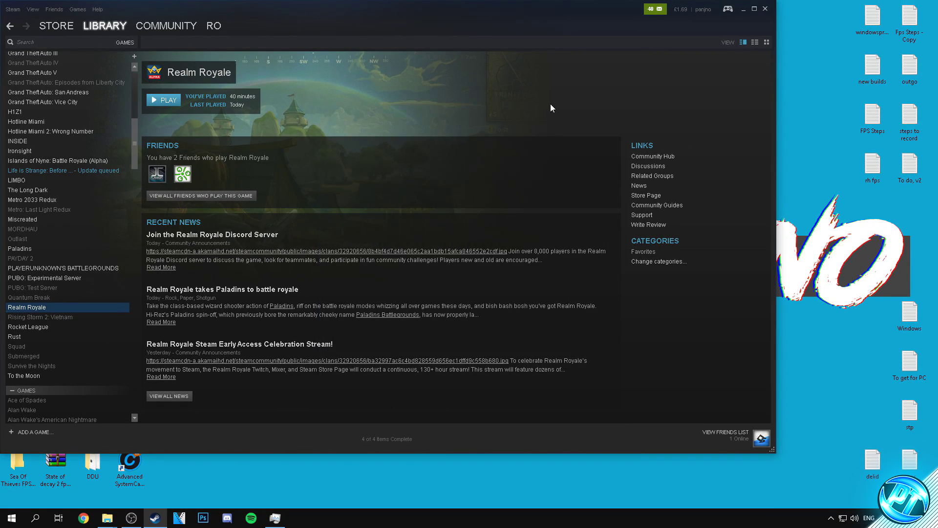
click(743, 10)
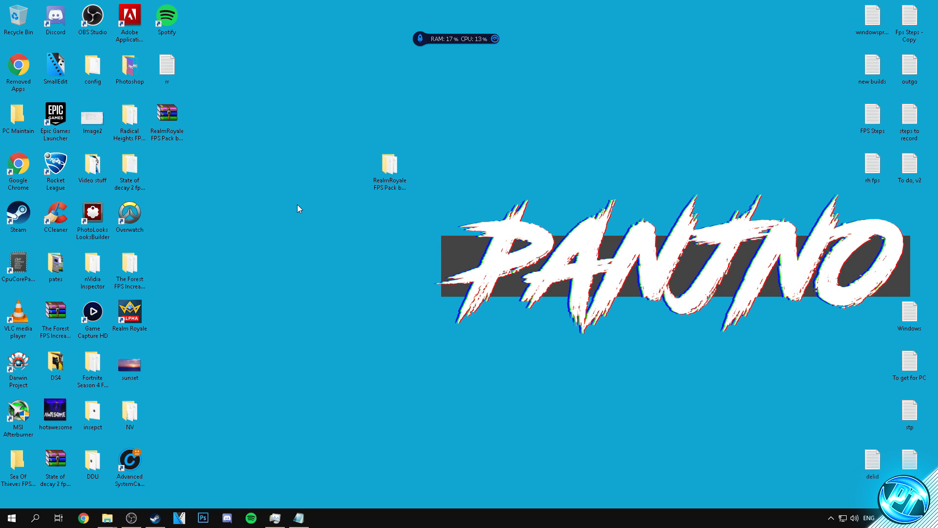
- Open the Performance Options through the advanced system settings of This PC's properties
click(12, 518)
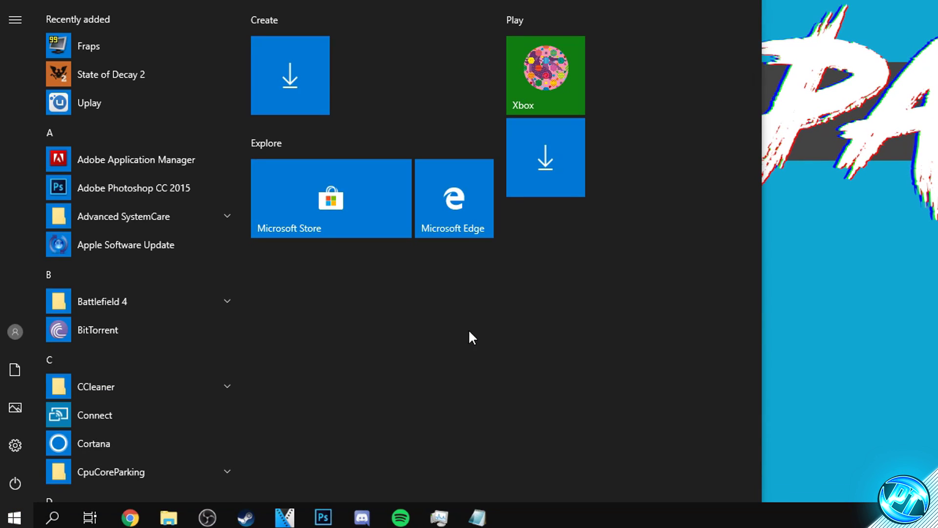
text(this pc)
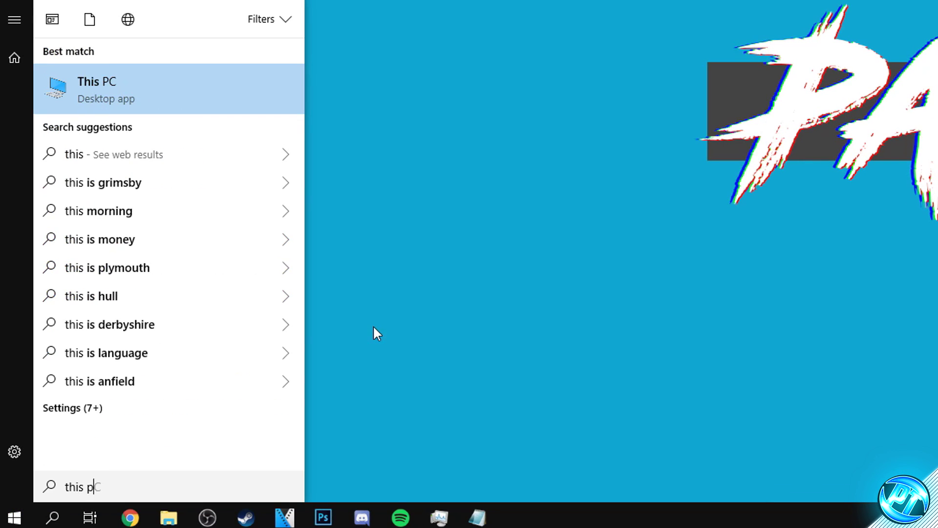
right_click(160, 94)
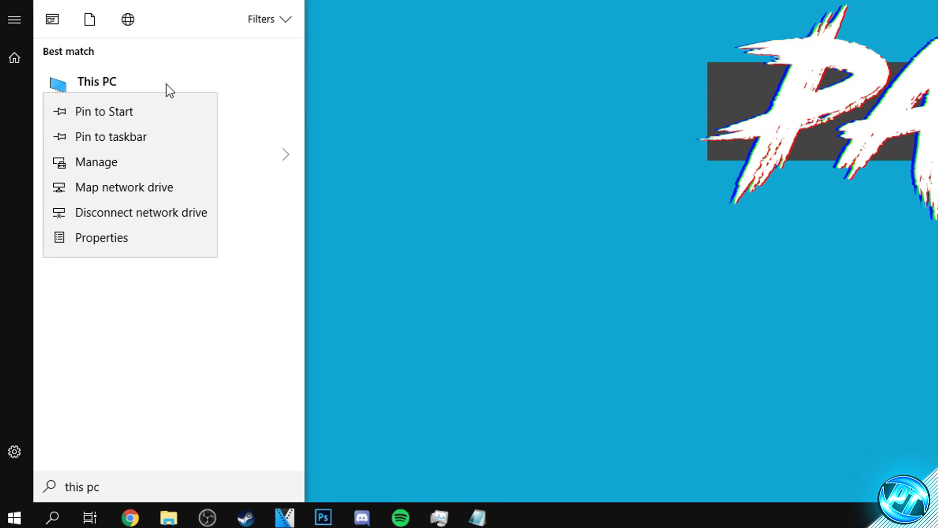
click(106, 239)
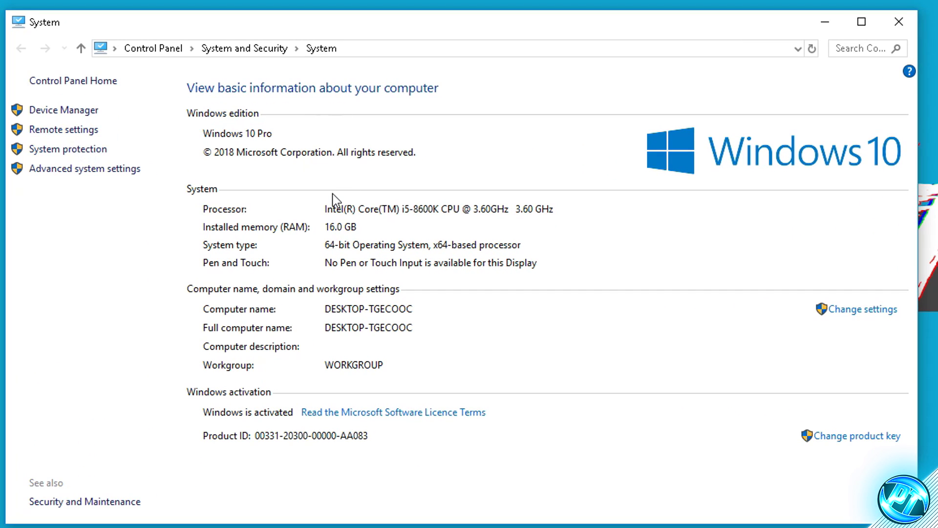
click(86, 171)
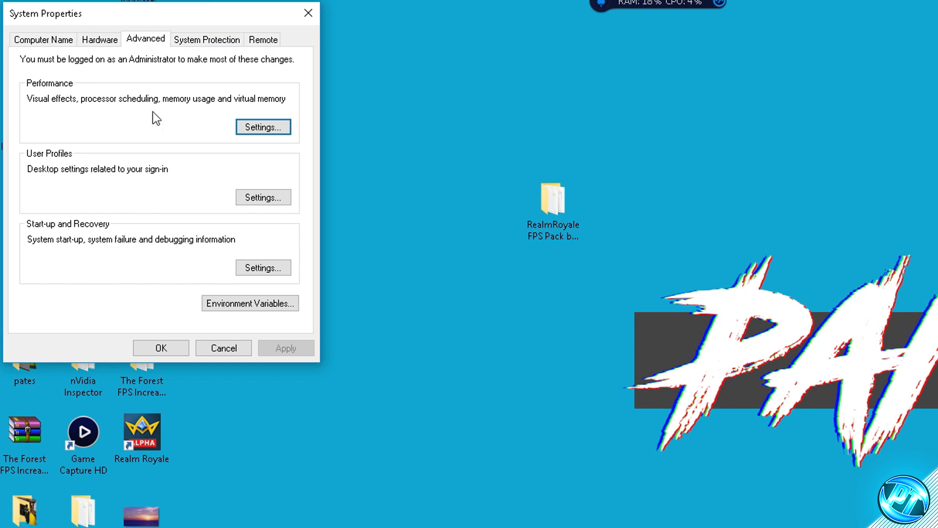
click(257, 128)
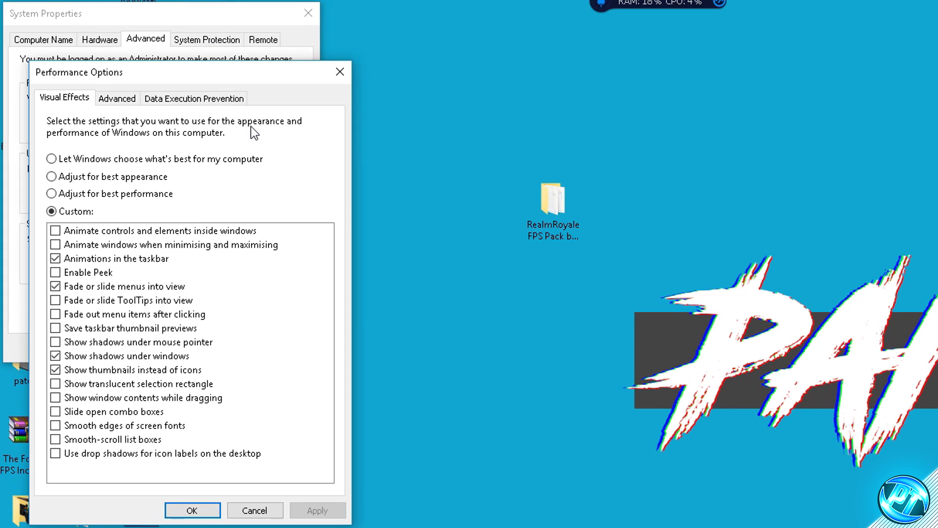
- Set the visual effects to Let Windows choose what's best for my computer and turn off every effect in the list
click(93, 159)
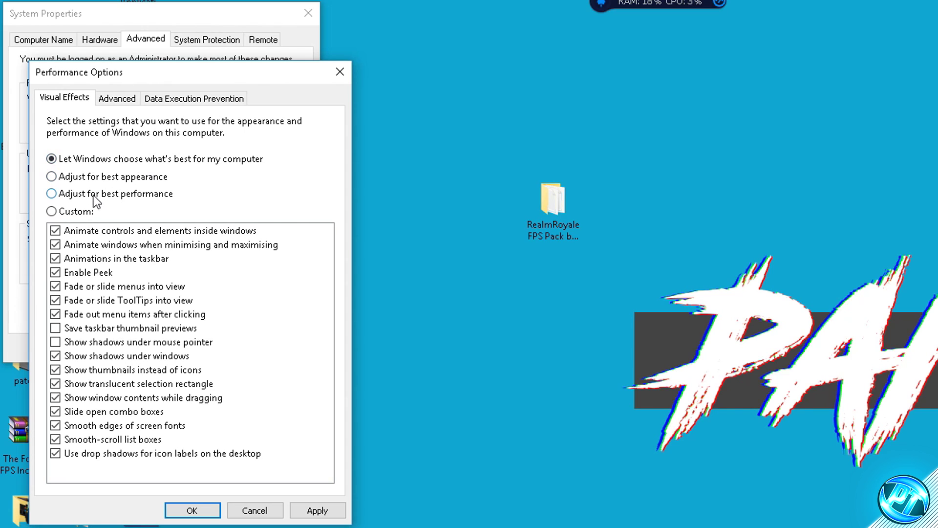
click(55, 230)
click(54, 245)
click(55, 258)
click(55, 272)
click(55, 286)
click(55, 300)
click(55, 314)
click(55, 342)
click(55, 356)
click(55, 369)
click(55, 383)
click(55, 397)
click(55, 412)
click(55, 425)
click(55, 452)
click(55, 439)
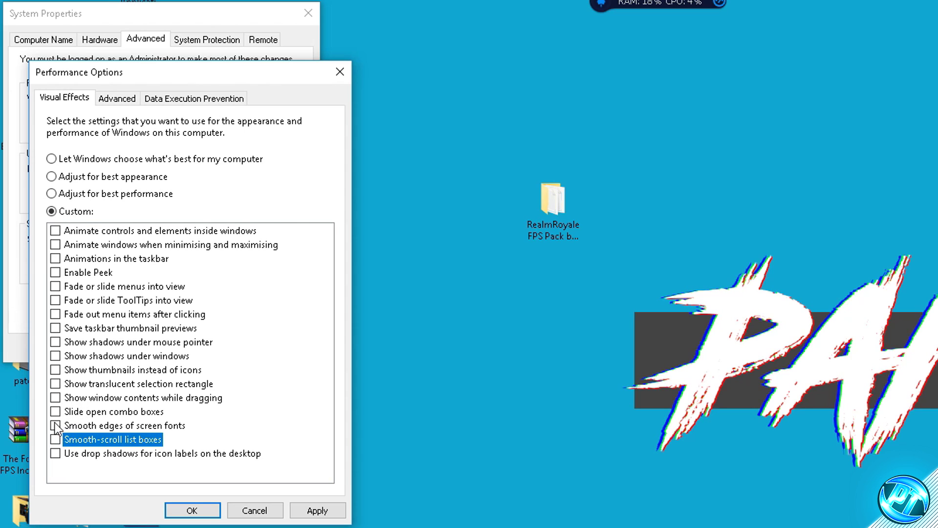
- Re-enable only Show thumbnails instead of icons, apply the visual effects and close the performance and system properties dialogs
click(55, 425)
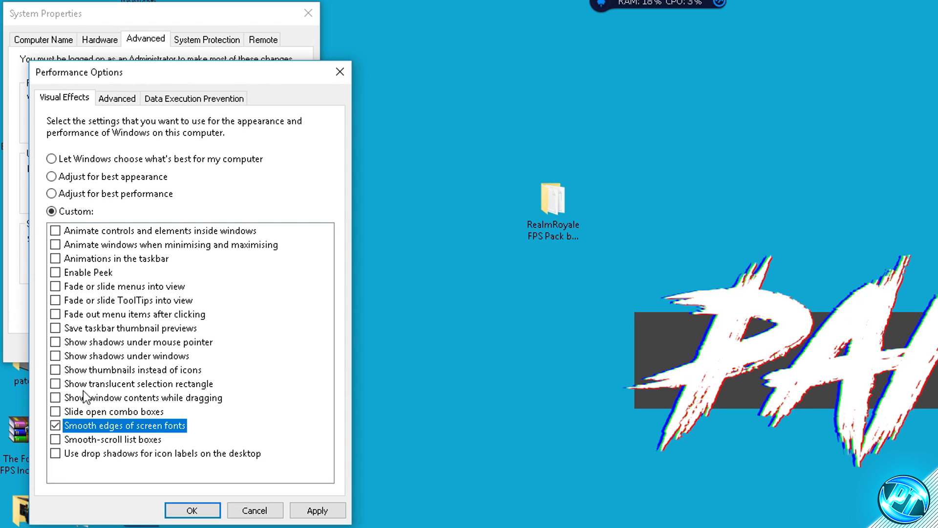
click(56, 369)
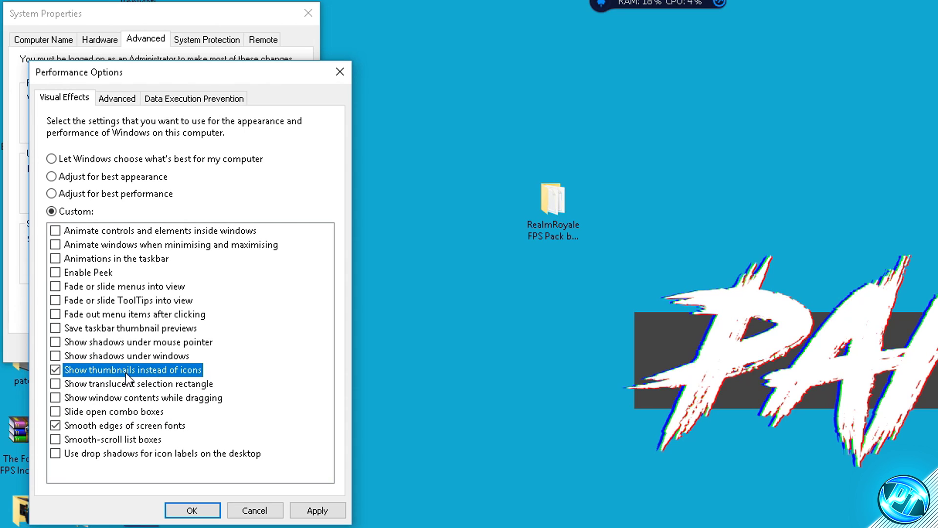
click(120, 423)
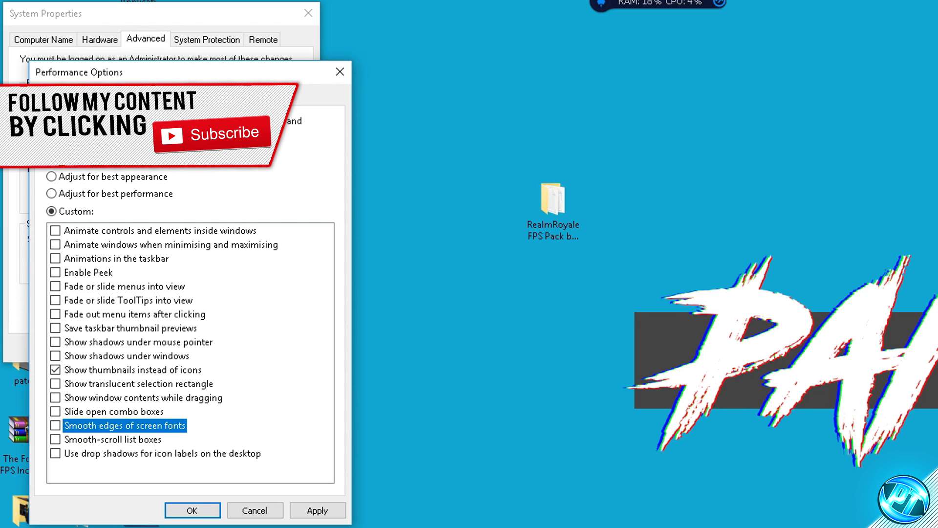
click(316, 509)
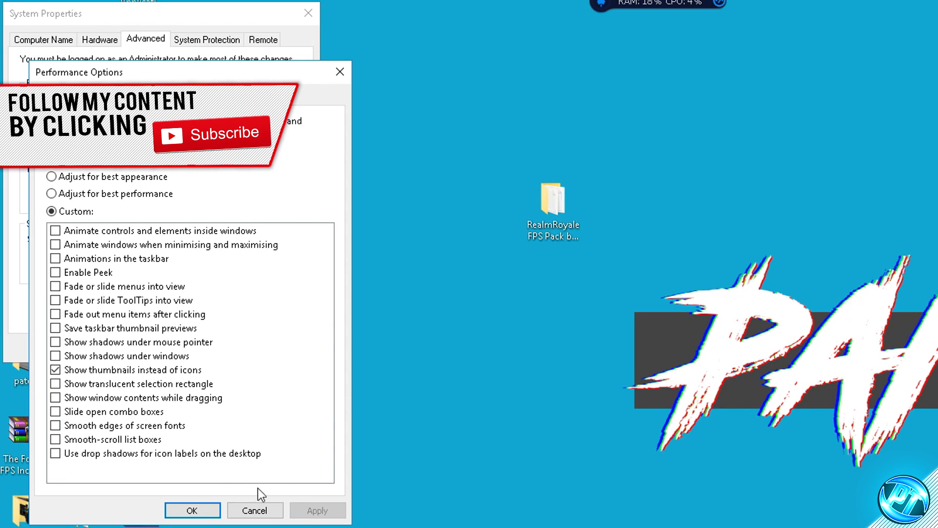
click(216, 512)
click(185, 347)
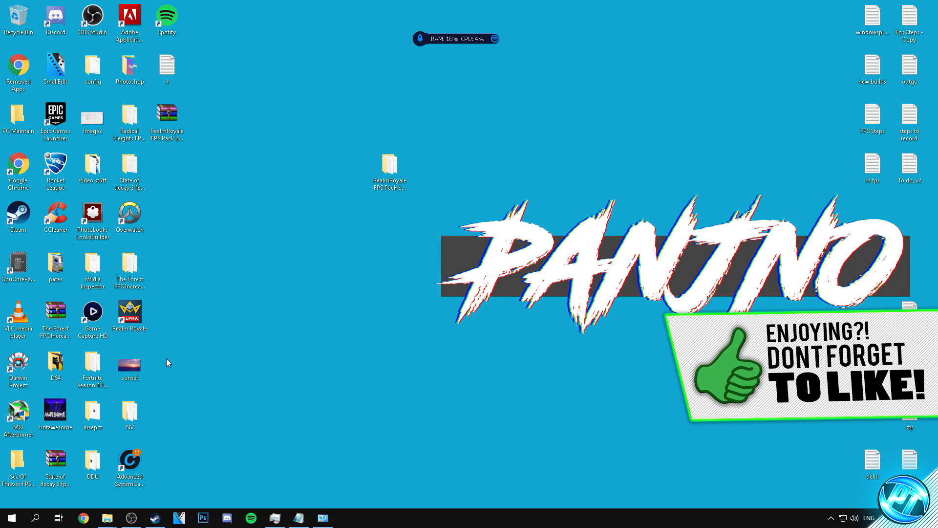
- Search for the power plan settings, go to Power Options and show the additional plans
key(super)
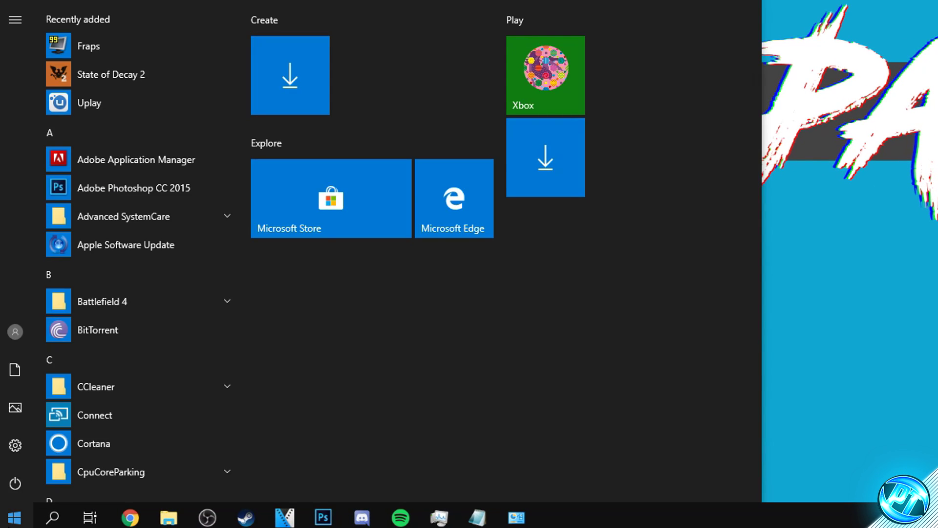
text(power)
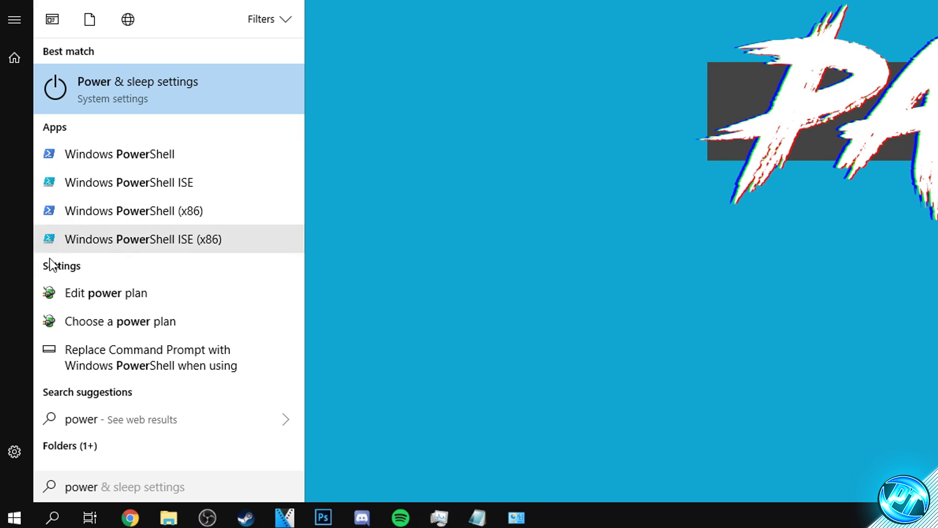
click(65, 296)
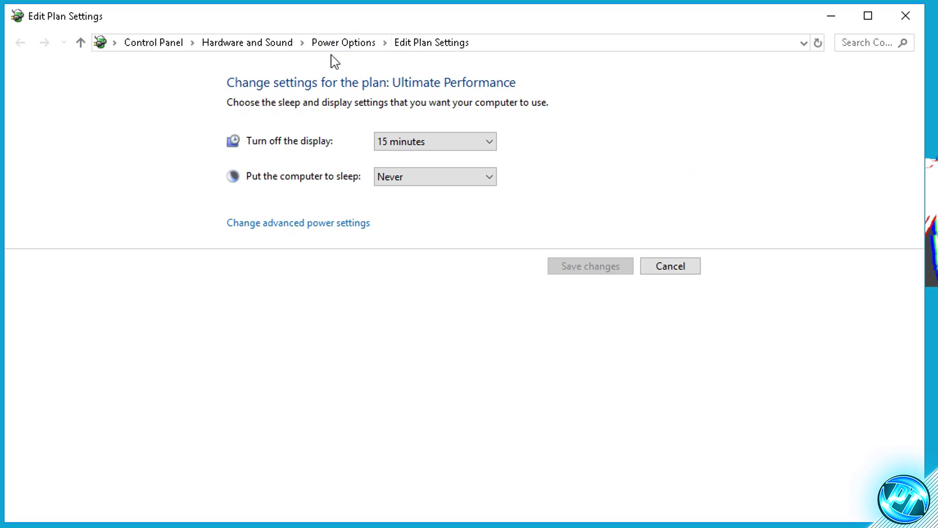
click(336, 42)
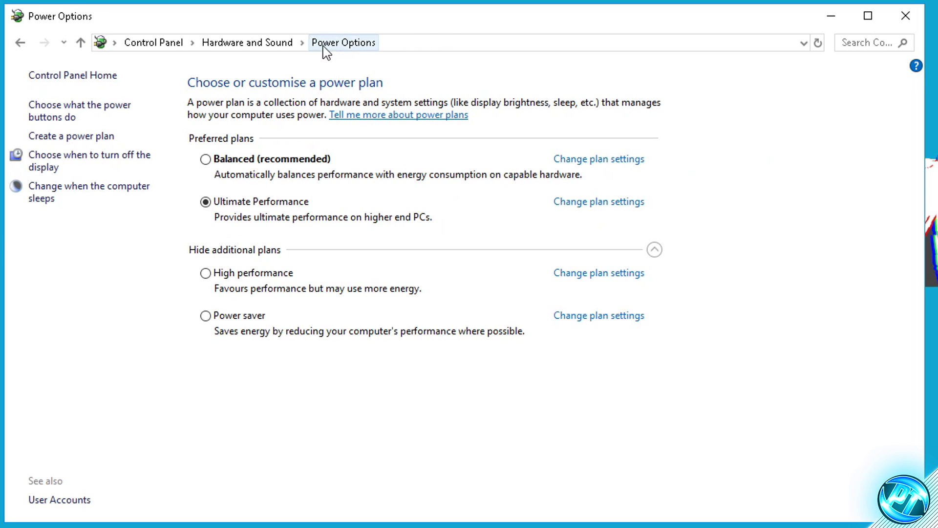
click(654, 249)
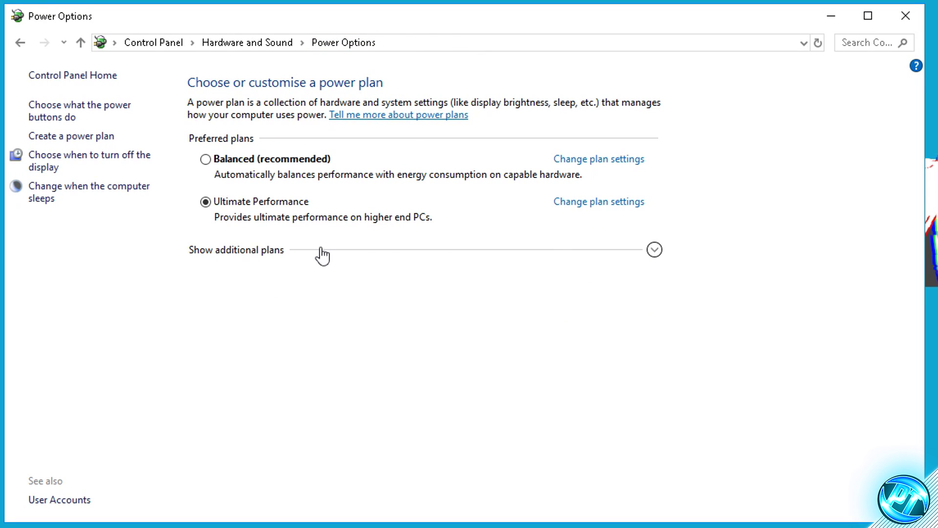
click(654, 249)
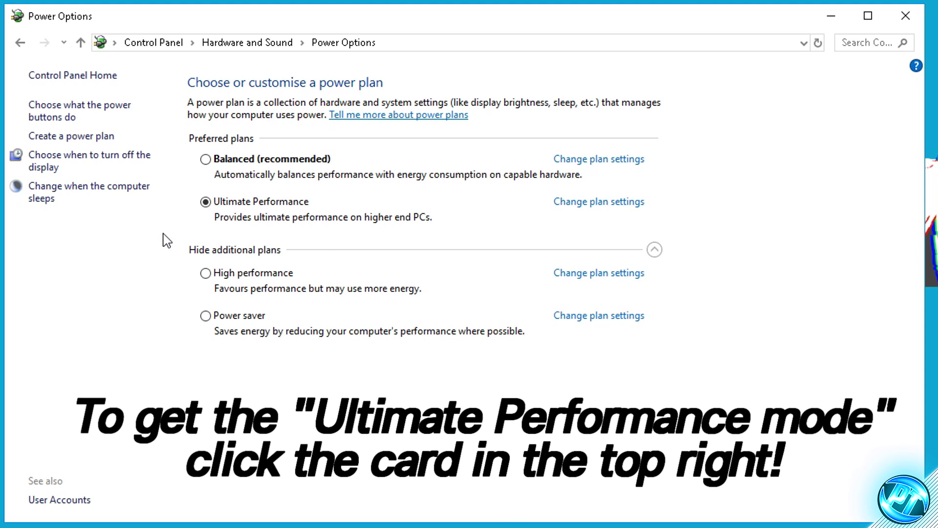
- Select the Ultimate Performance power plan and open its advanced power settings
click(241, 287)
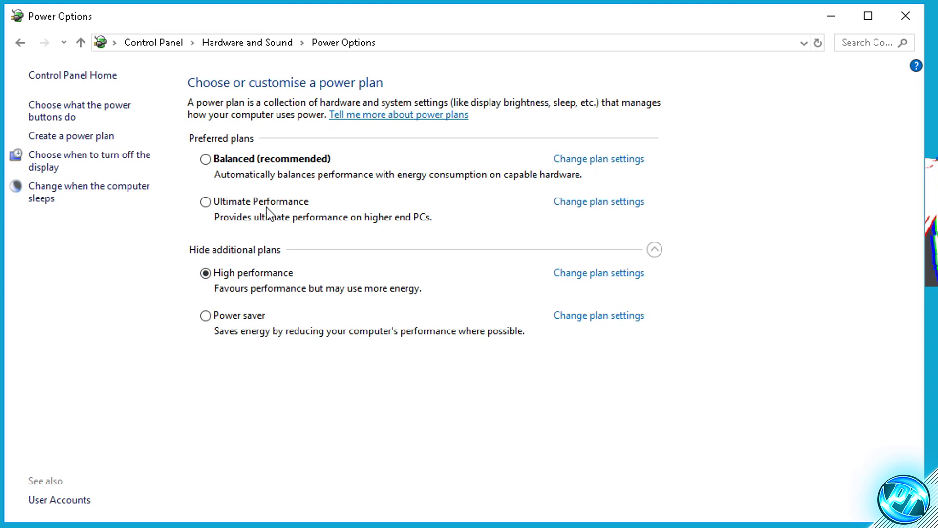
click(206, 202)
click(602, 204)
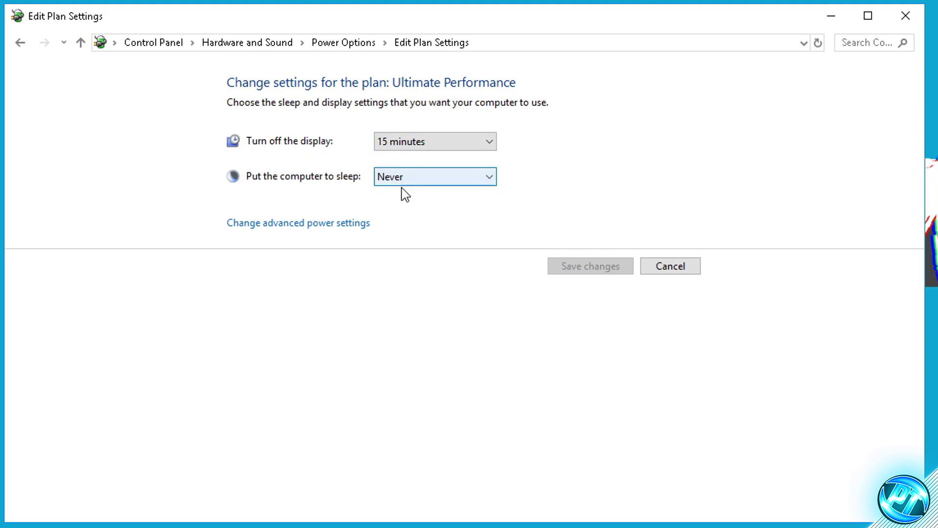
click(286, 224)
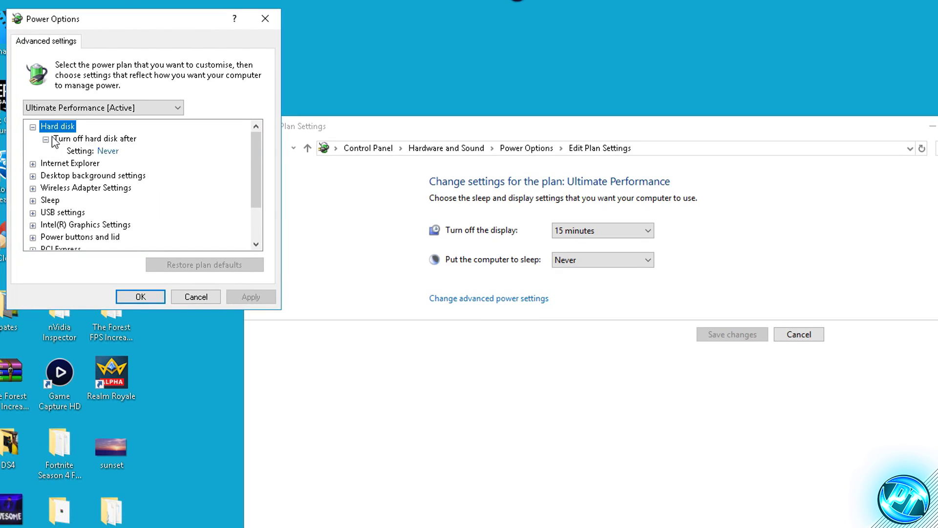
- Set the Ultimate Performance plan's Turn off hard disk after setting to 0 minutes and apply it
click(68, 139)
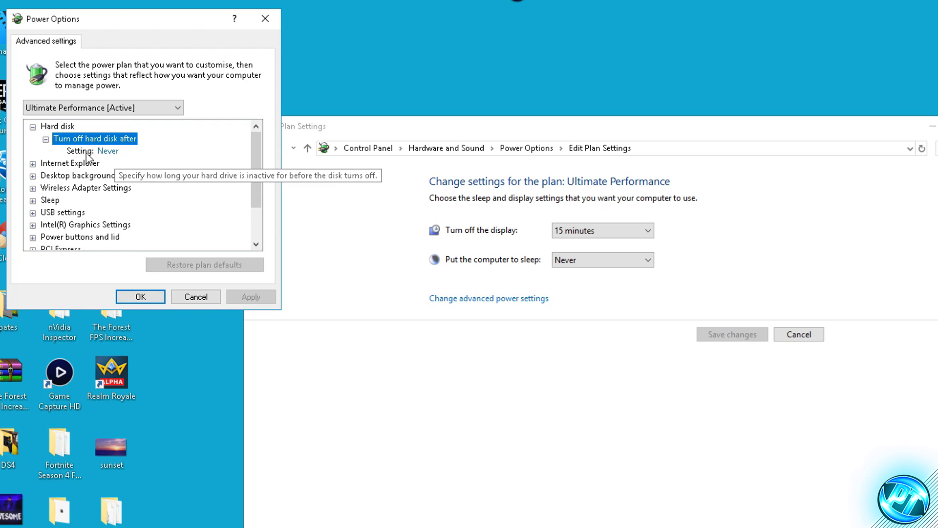
click(112, 151)
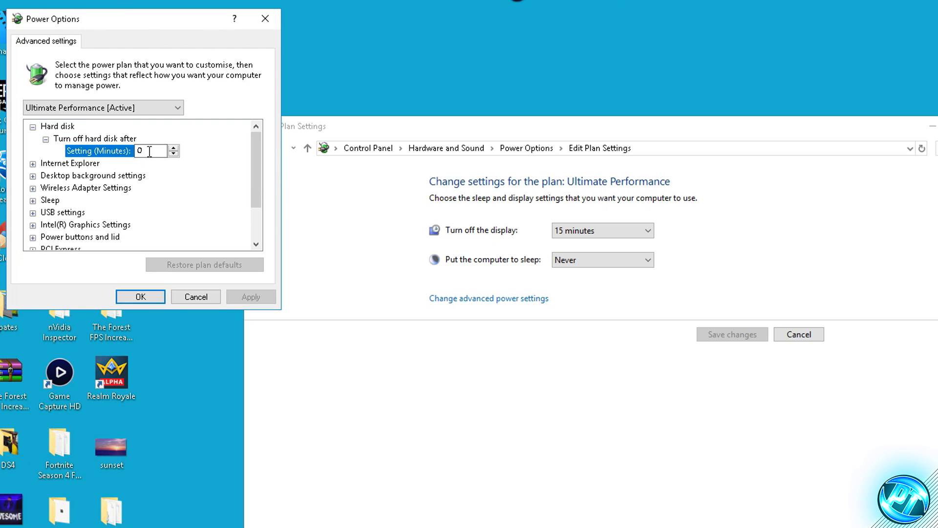
text(0)
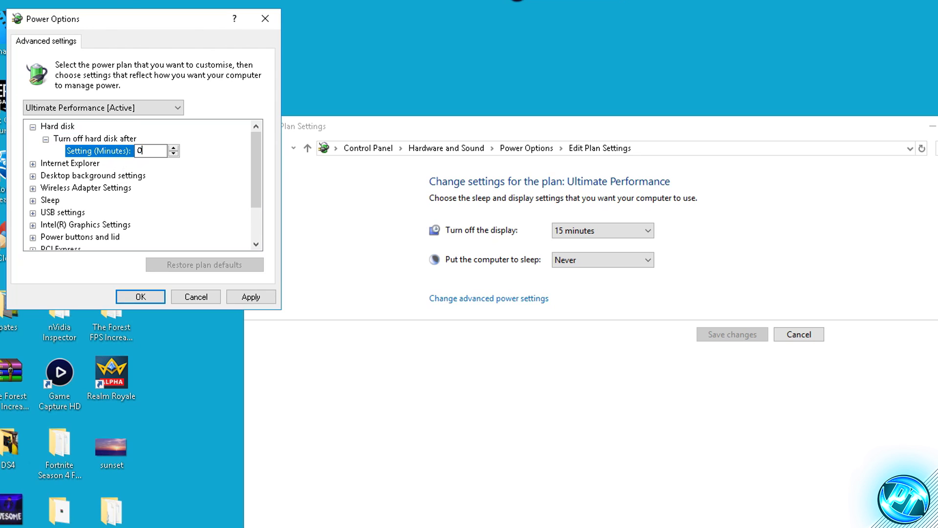
click(252, 298)
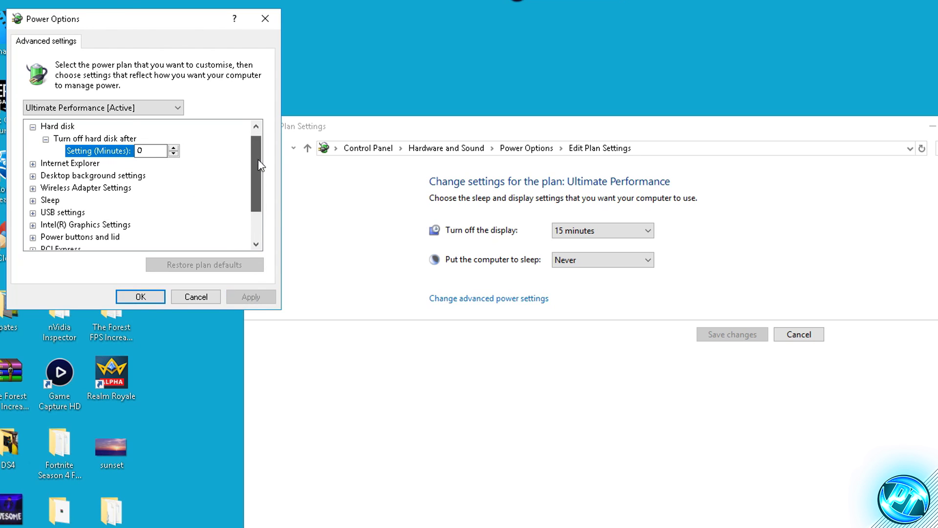
- Review the minimum and maximum processor state under Processor power management, confirm the power options and close the plan settings
scroll(247, 166, down, 2)
click(33, 213)
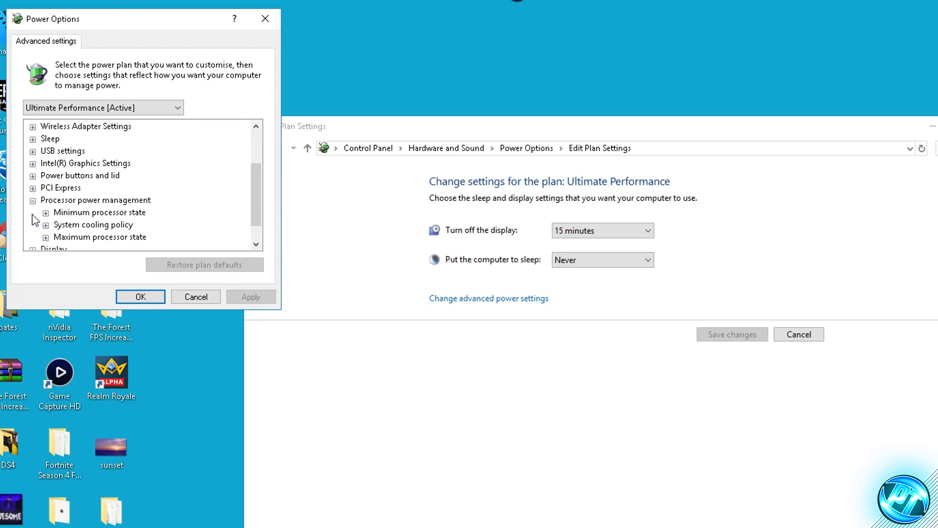
click(46, 214)
scroll(53, 220, down, 1)
click(45, 225)
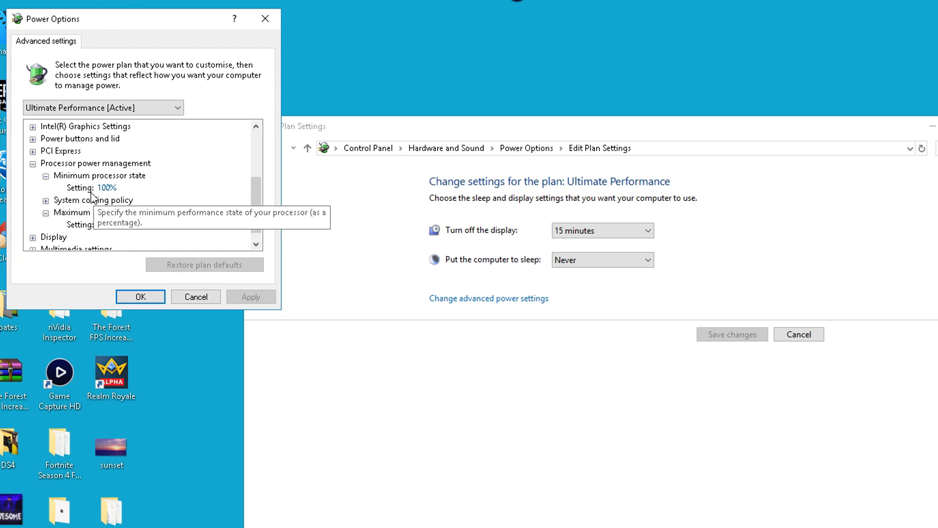
click(111, 188)
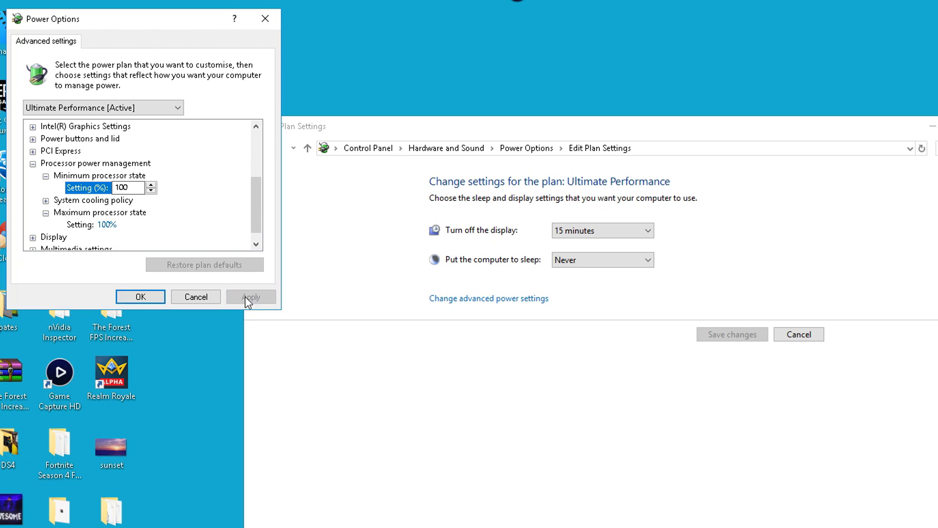
click(139, 296)
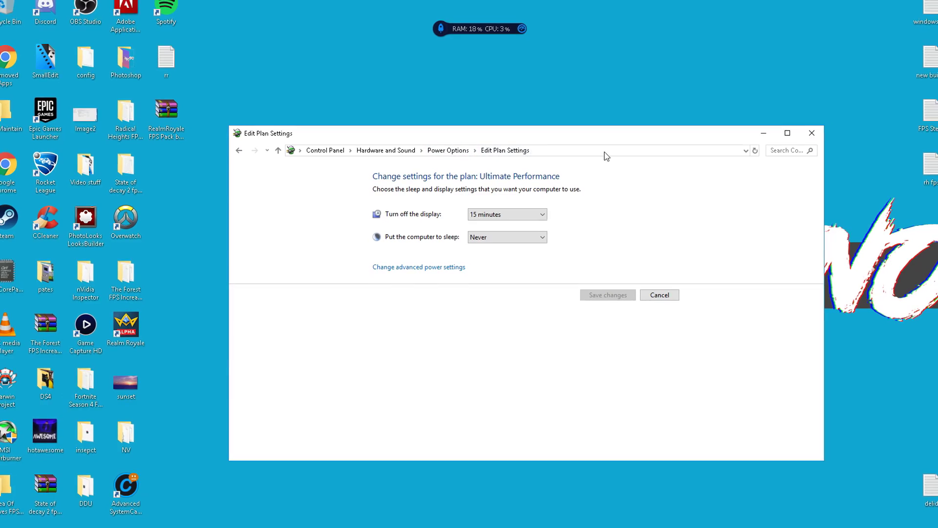
click(812, 133)
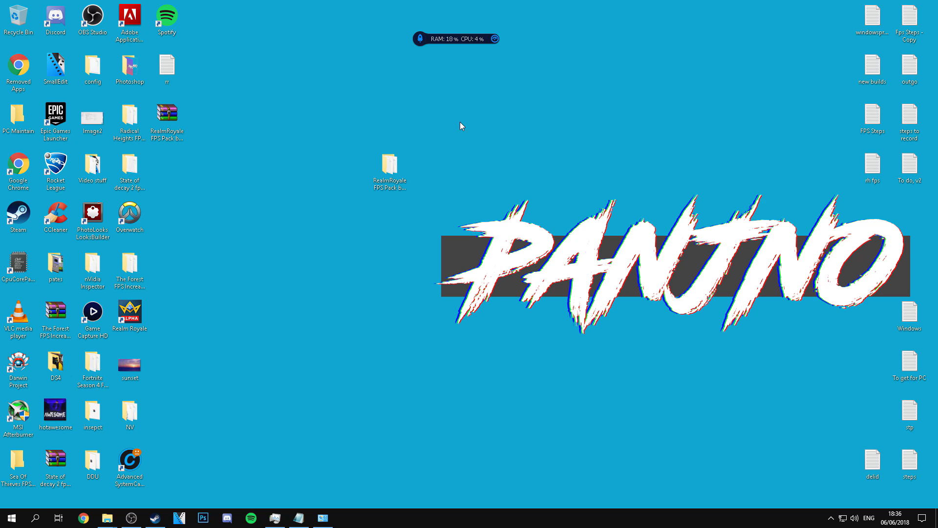
- Install CpuCoreParkingSetup-2.1.1.0 from the RealmRoyale FPS pack's Optimizations folder, accepting the licence and default destination, and launch CpuCoreParking3.exe on finishing
double_click(401, 165)
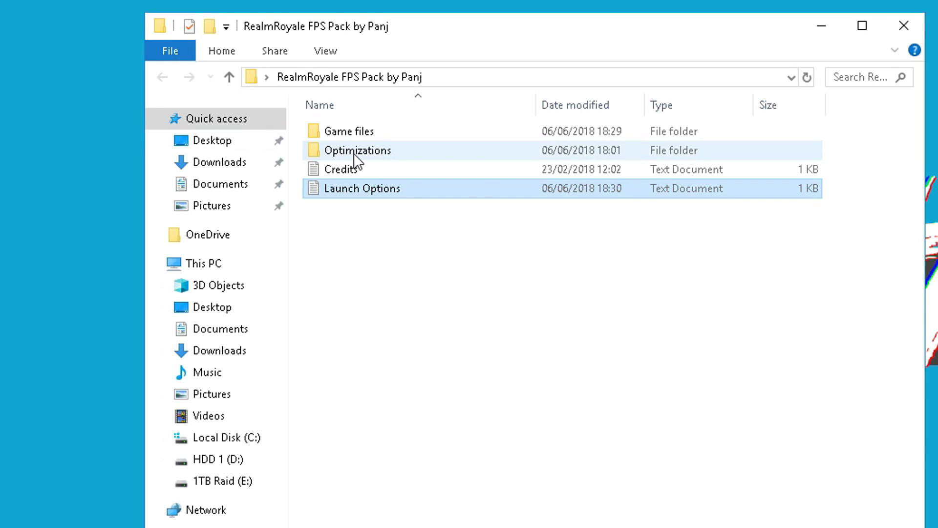
double_click(379, 150)
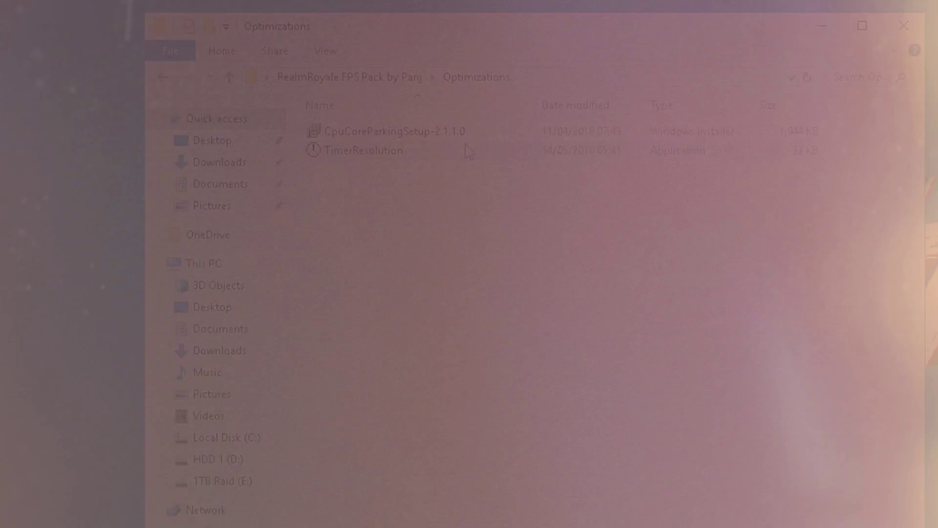
double_click(438, 131)
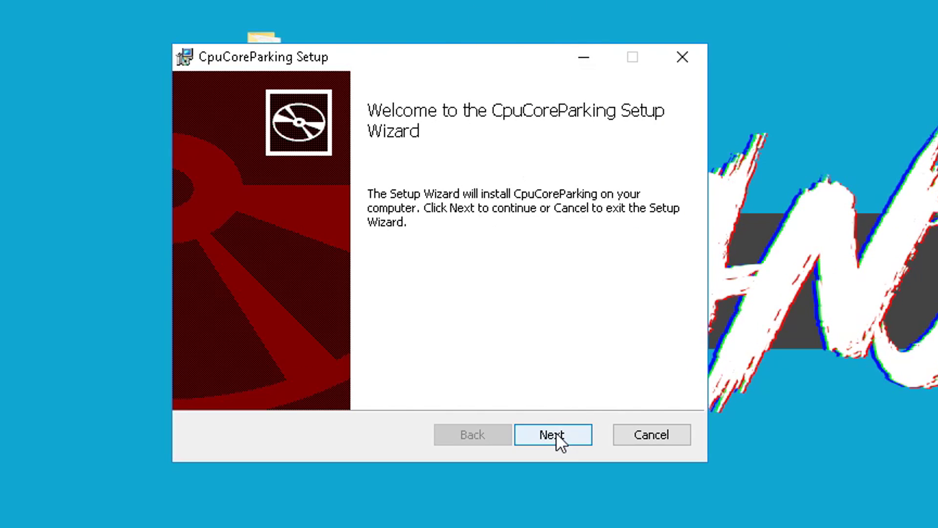
click(561, 431)
click(243, 383)
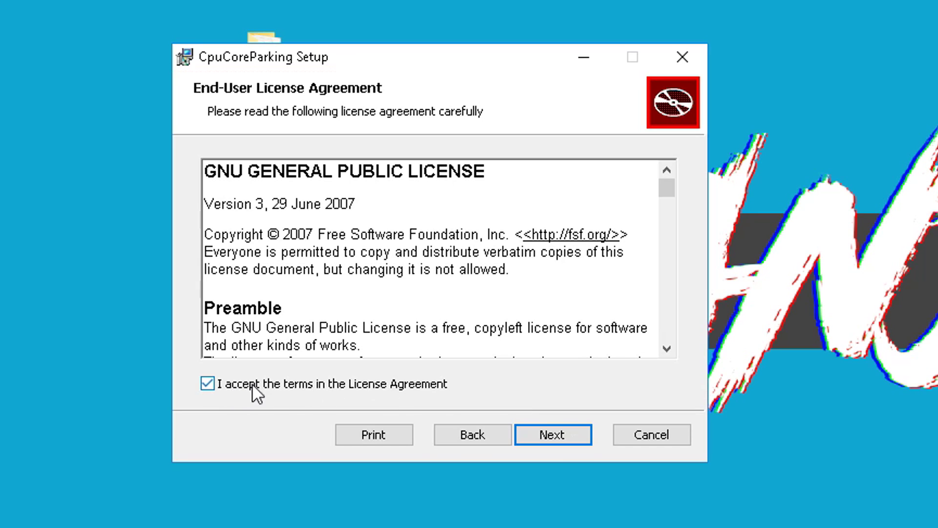
click(569, 430)
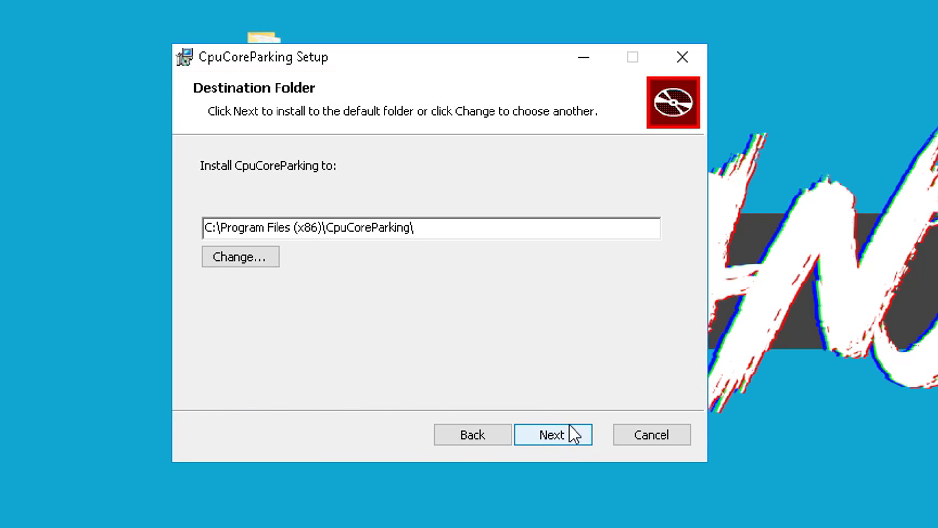
click(569, 430)
click(567, 433)
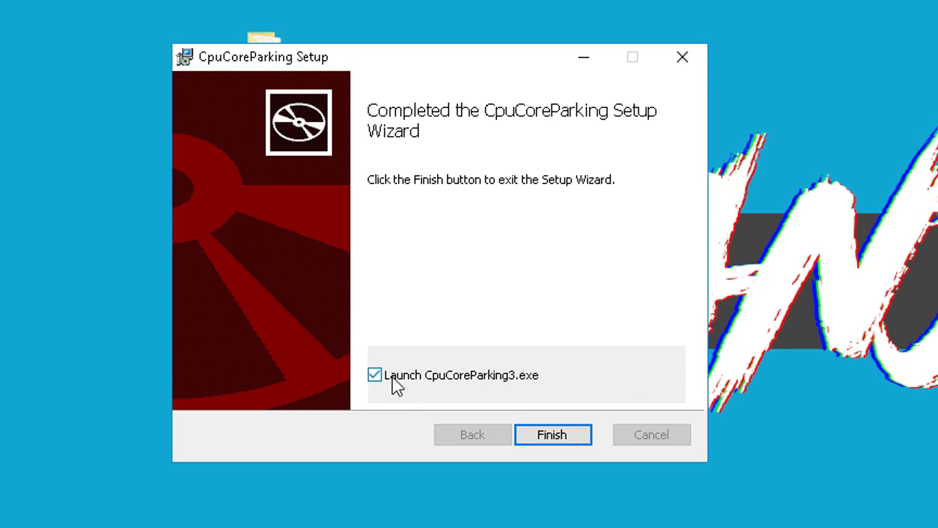
click(565, 434)
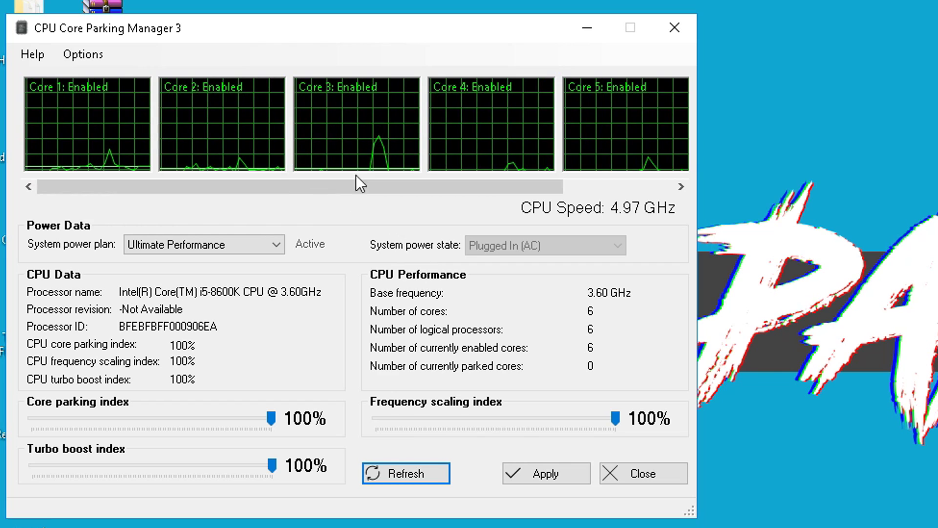
- Try the High performance system power plan in CPU Core Parking Manager and switch back to Ultimate Performance
click(126, 247)
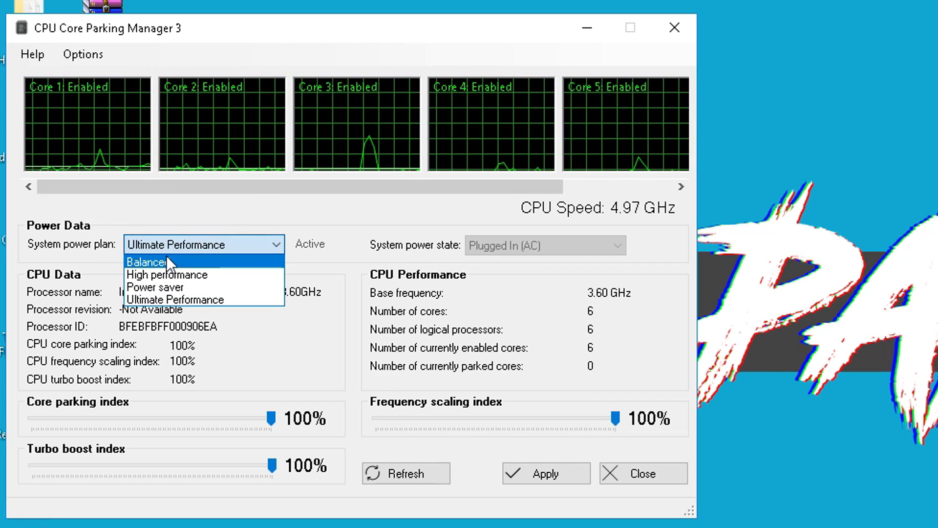
click(193, 276)
click(205, 250)
click(185, 299)
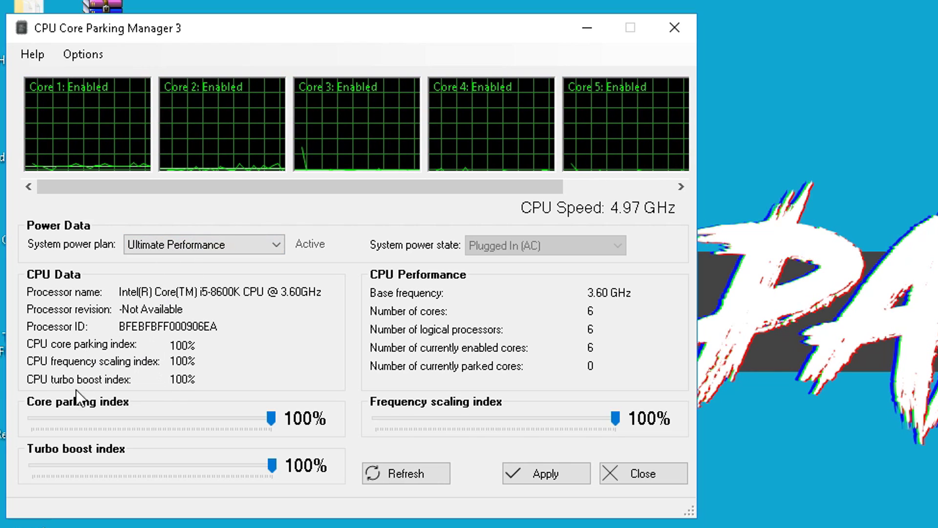
- Set the core parking, turbo boost and frequency scaling indexes to 100%, apply the changes and close CPU Core Parking Manager
mouse_move(270, 417)
mouse_down()
mouse_move(139, 418)
mouse_move(272, 419)
mouse_move(150, 409)
mouse_move(125, 419)
mouse_move(272, 419)
mouse_up()
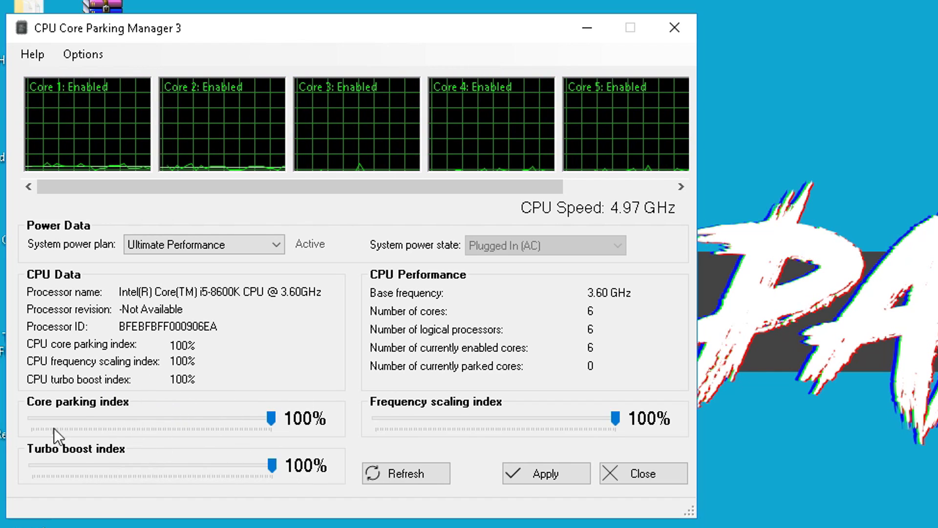
mouse_move(271, 466)
mouse_down()
mouse_move(139, 465)
mouse_move(273, 465)
mouse_up()
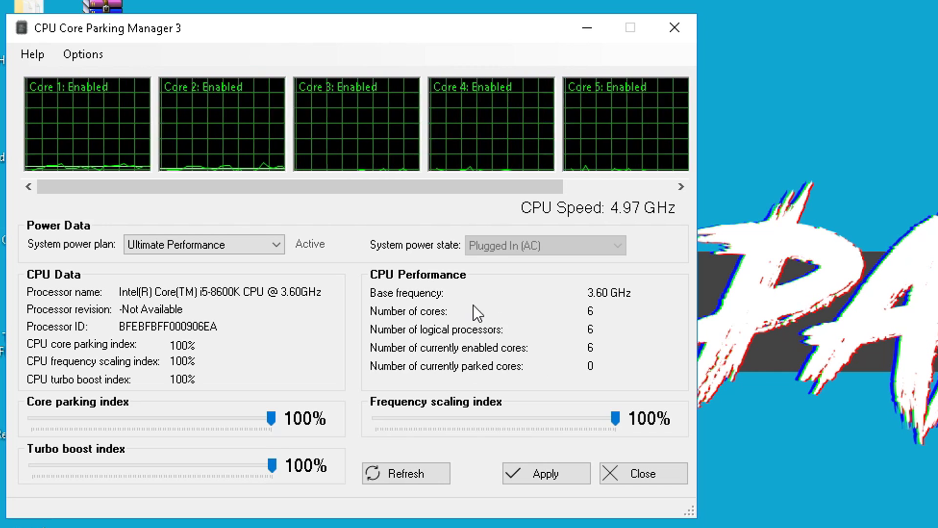
drag(570, 418, 626, 417)
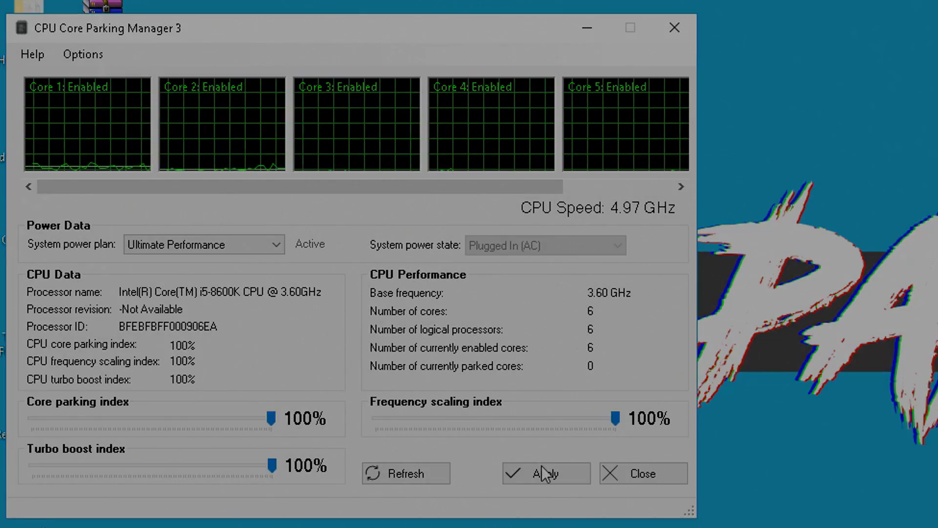
click(544, 471)
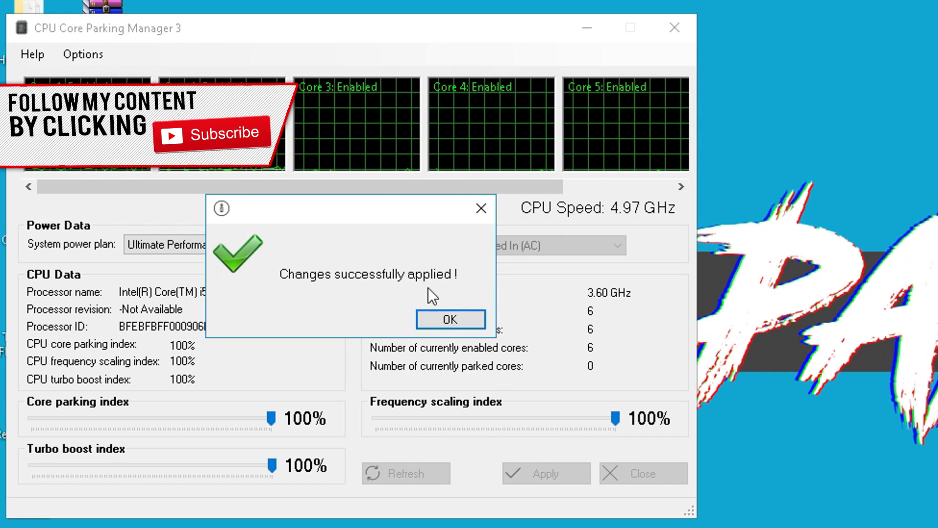
click(456, 317)
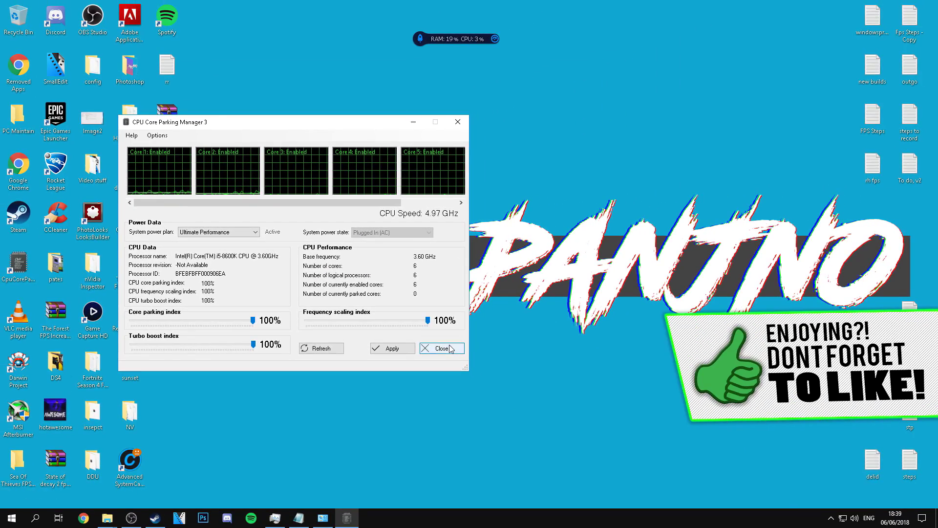
click(450, 348)
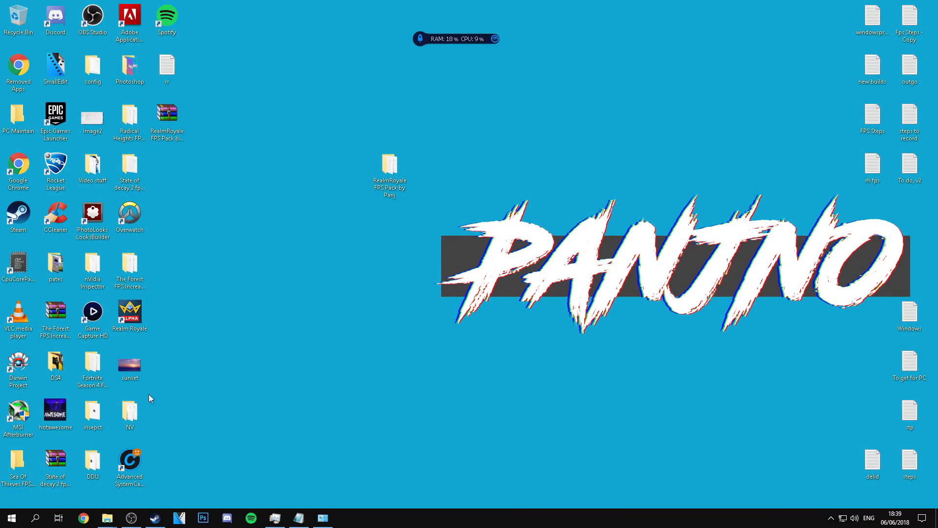
- Search Windows for %appdata% and go from the Roaming folder to the Temp folder inside AppData\Local
click(12, 518)
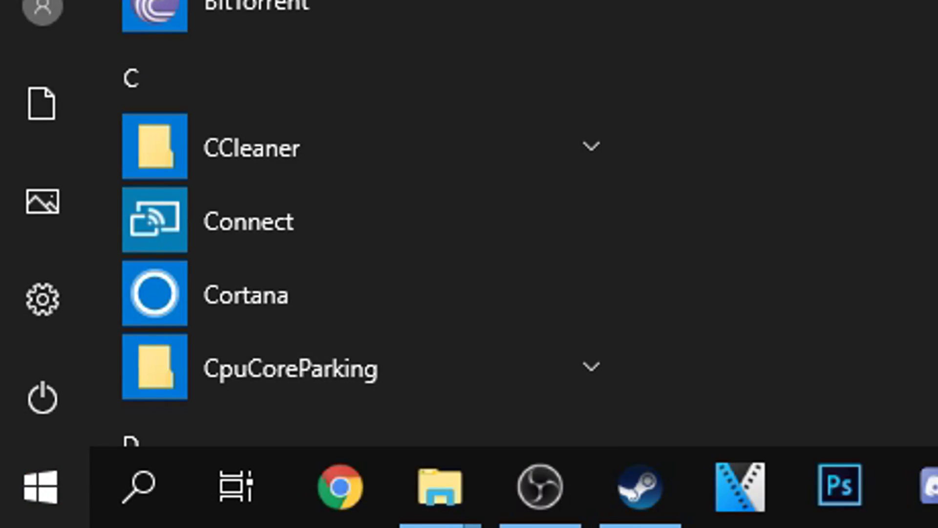
text(%appdata%)
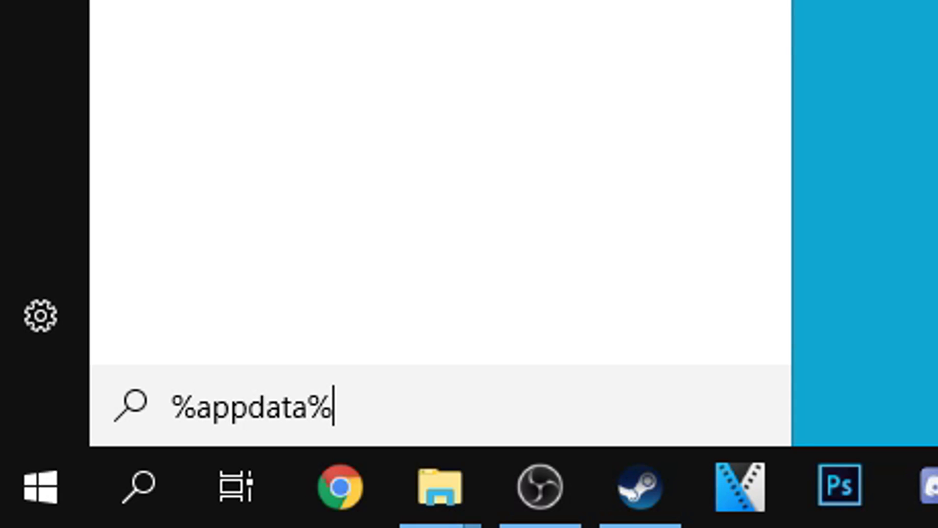
key(Return)
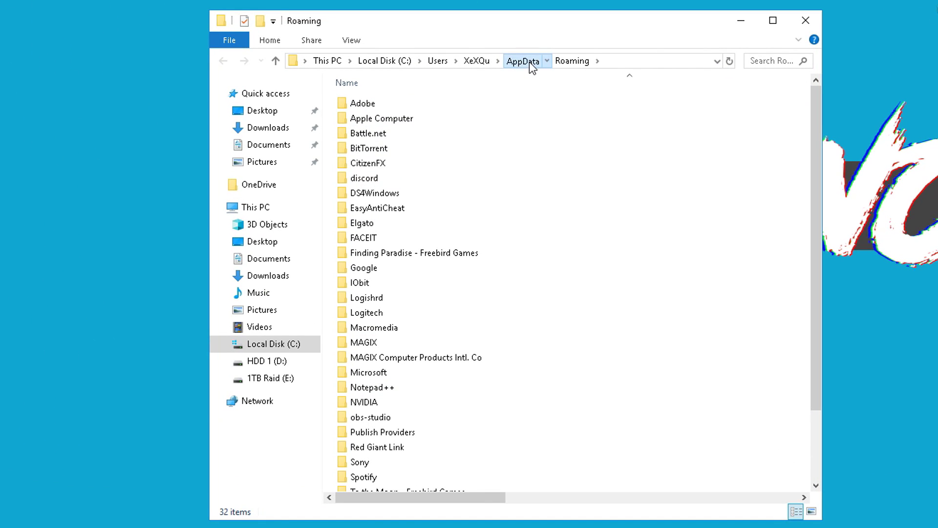
click(529, 62)
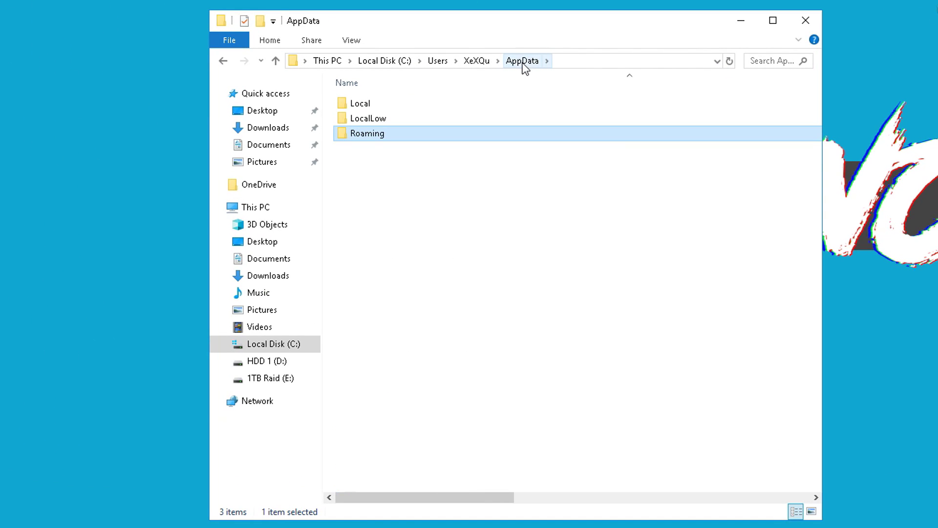
double_click(378, 105)
scroll(391, 217, down, 6)
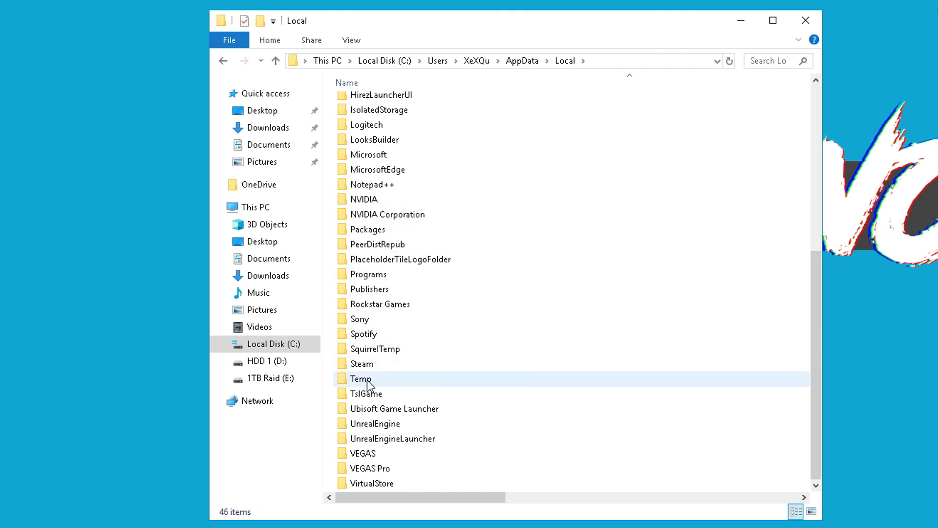
click(371, 380)
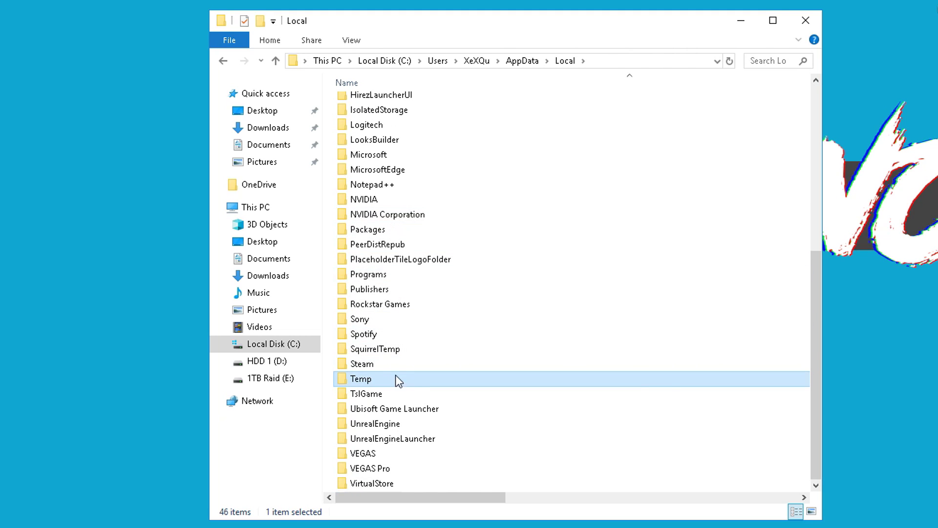
double_click(408, 382)
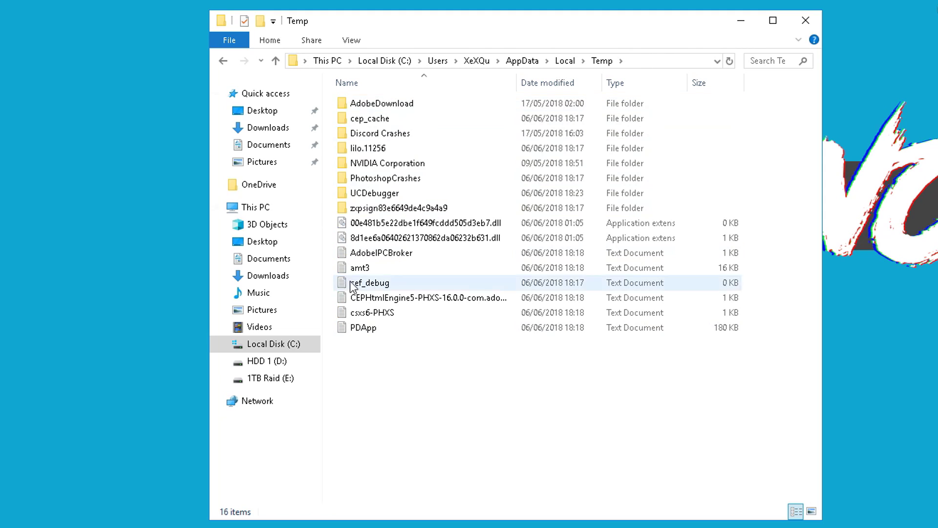
- Delete everything in the Temp folder, skip all items that are in use, and close the folder window
drag(360, 25, 309, 21)
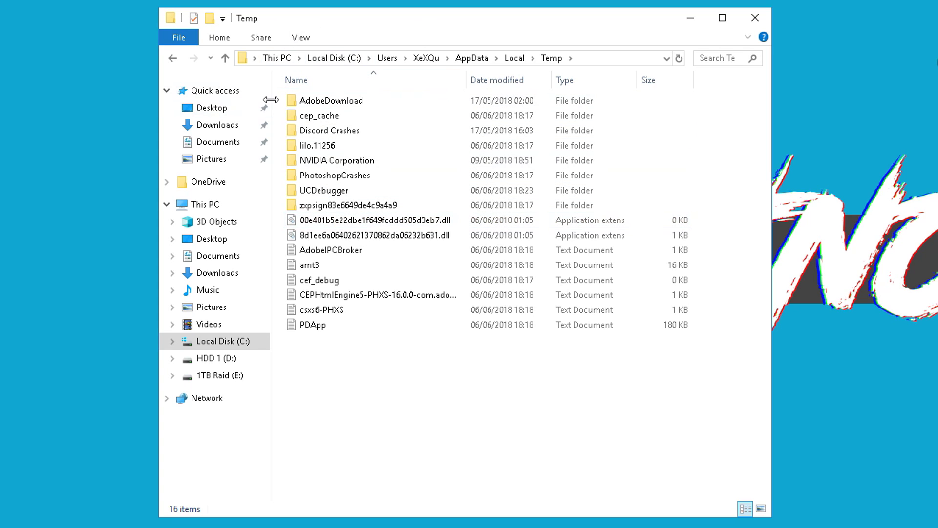
drag(279, 99, 411, 498)
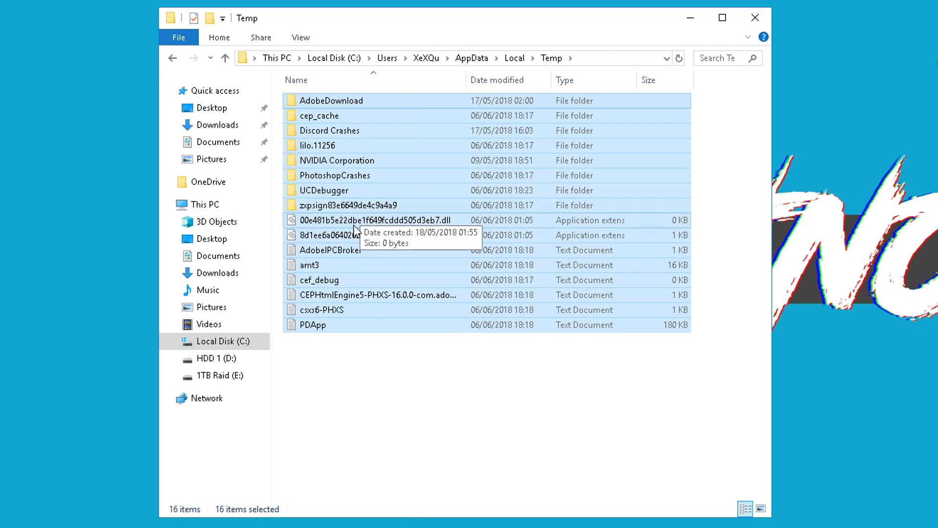
right_click(371, 273)
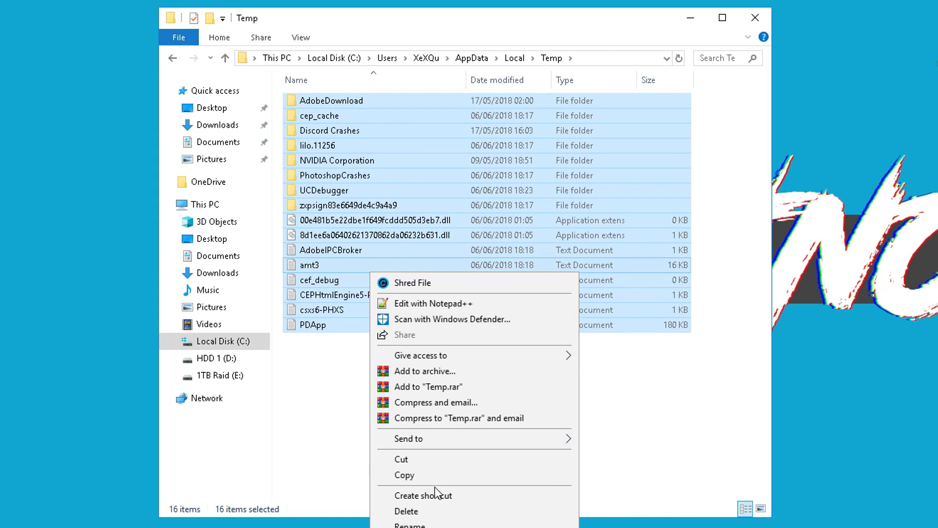
click(420, 511)
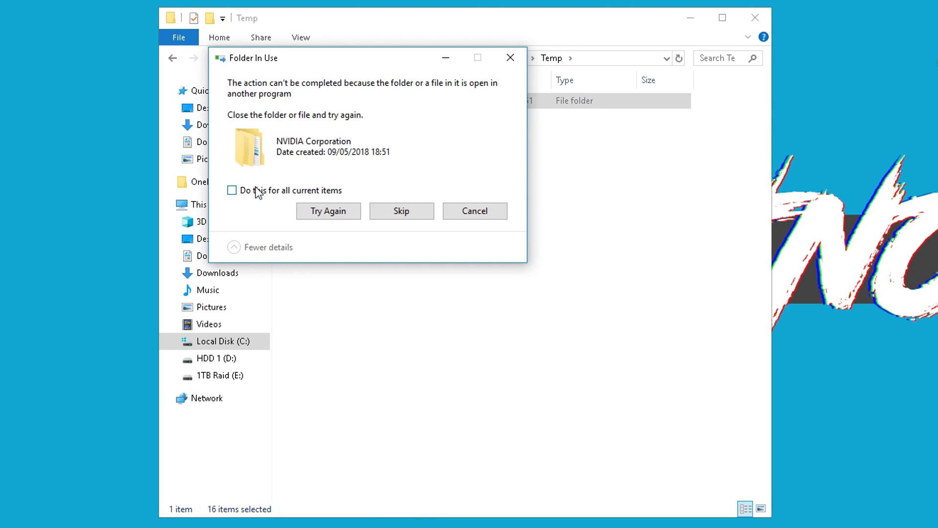
click(241, 194)
click(401, 212)
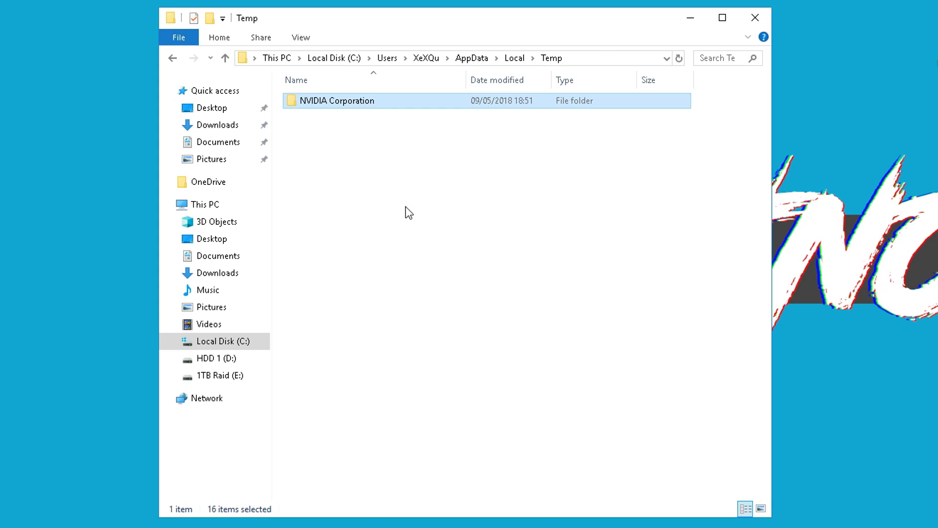
click(409, 173)
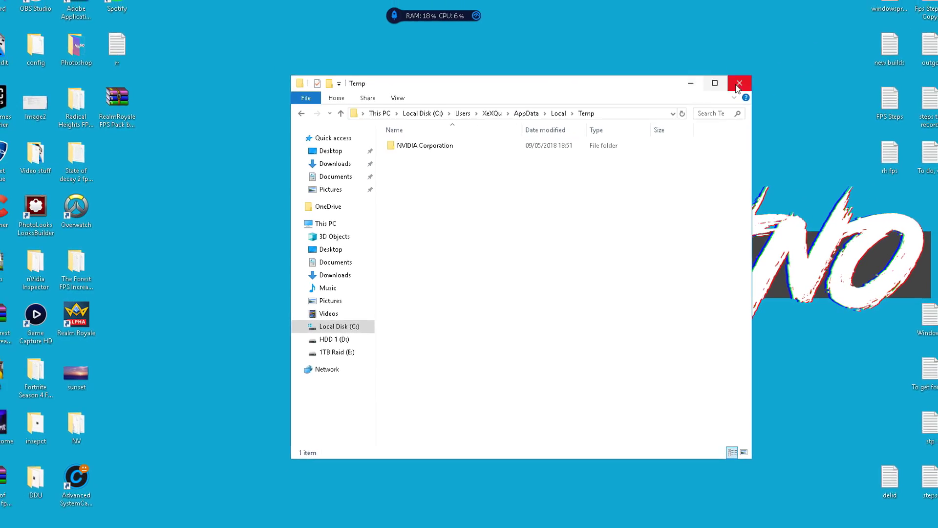
click(743, 68)
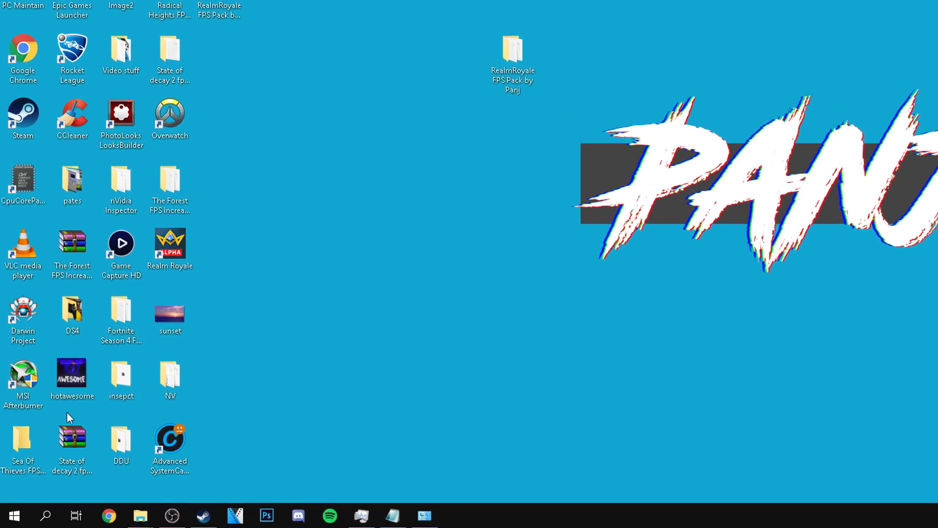
- Bring up the Windows power options
click(15, 513)
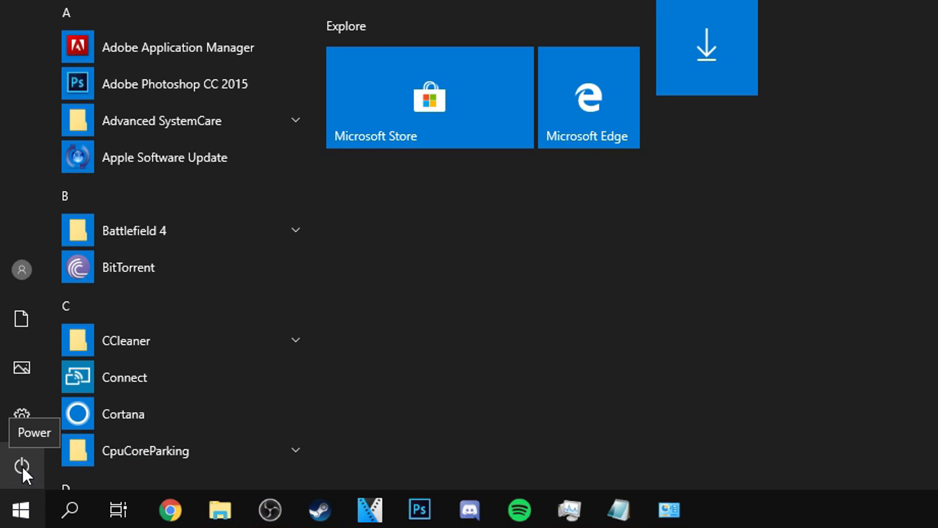
click(22, 467)
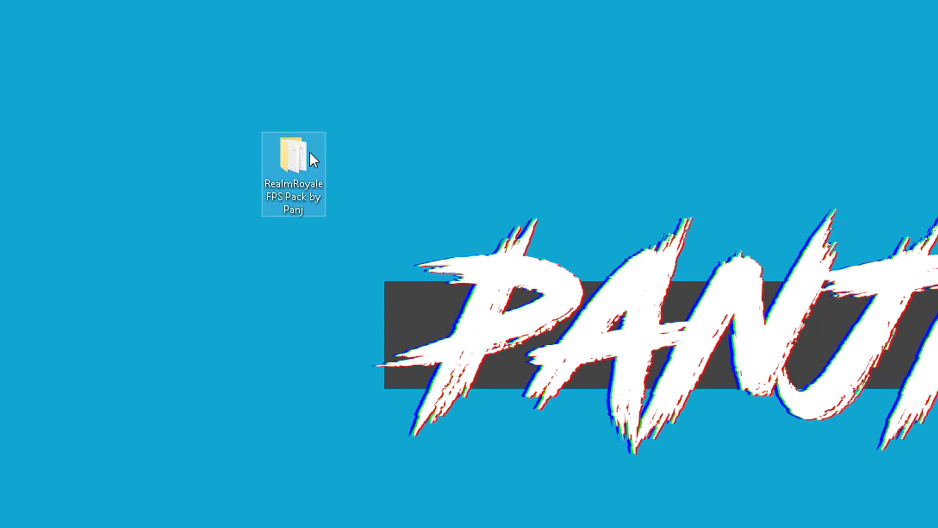
- Move TimerResolution from the RealmRoyale FPS pack's Optimizations folder to the desktop, minimise the folder and place the icon beside the pack folder
double_click(313, 158)
double_click(406, 166)
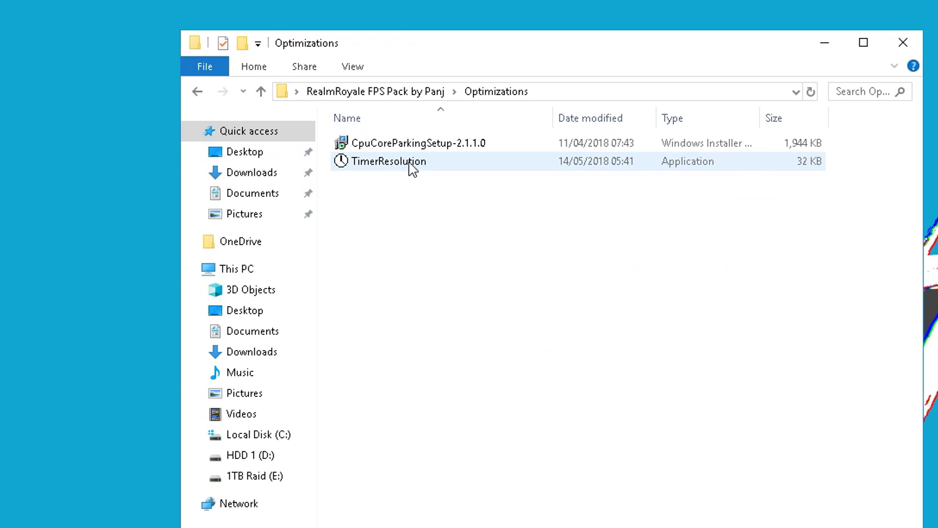
click(393, 166)
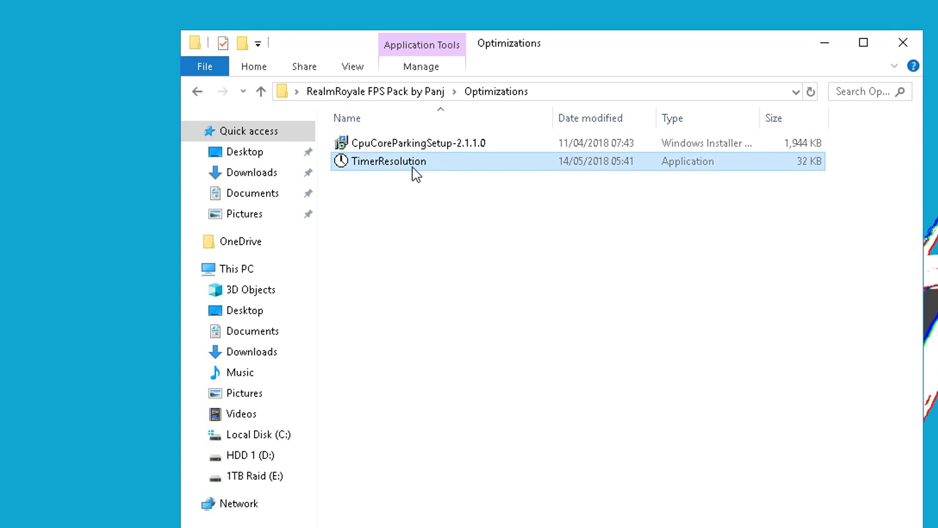
drag(413, 166, 154, 198)
click(825, 43)
drag(153, 76, 157, 95)
drag(315, 133, 318, 180)
click(304, 209)
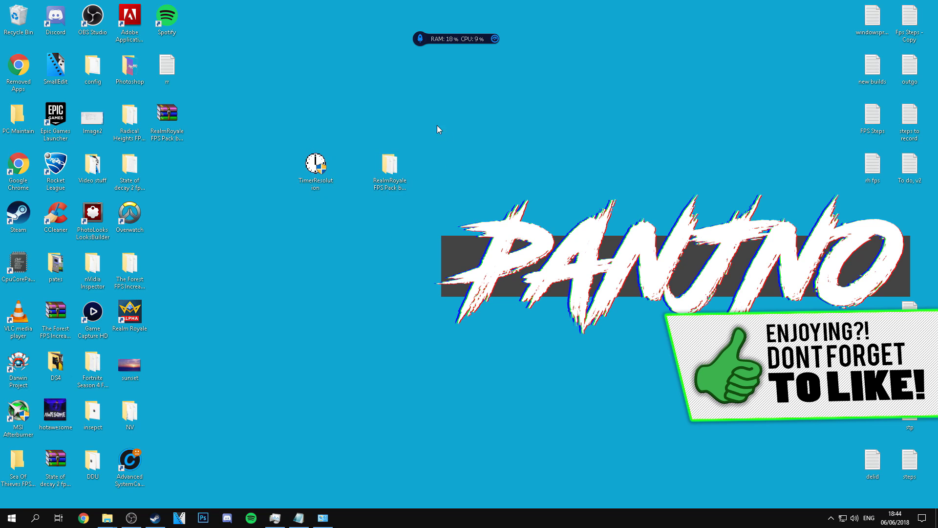
- Try the maximum timer resolution in TimerResolution, restore the default resolution and close the tool
double_click(316, 166)
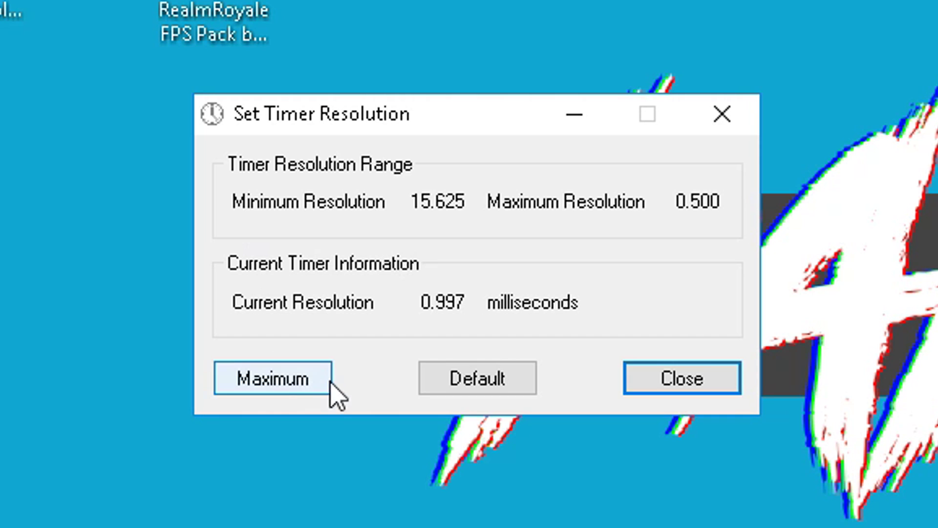
click(276, 386)
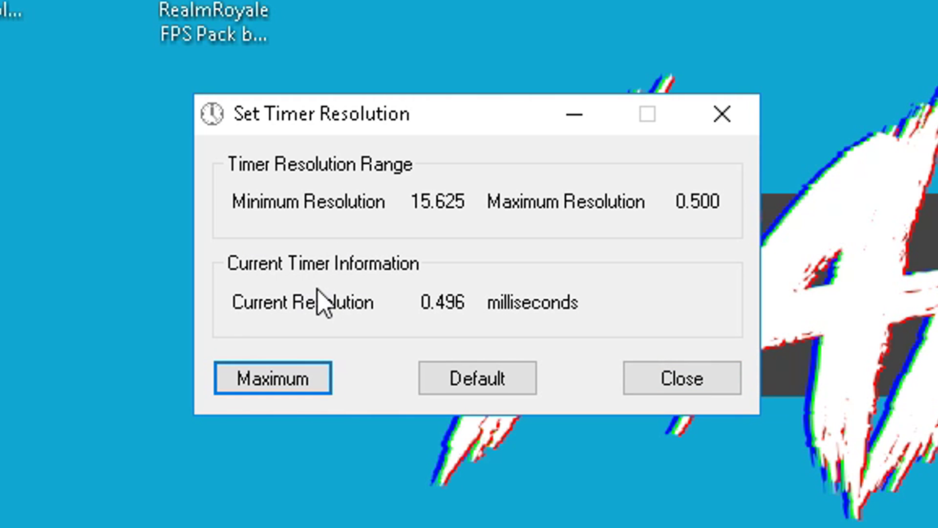
click(571, 117)
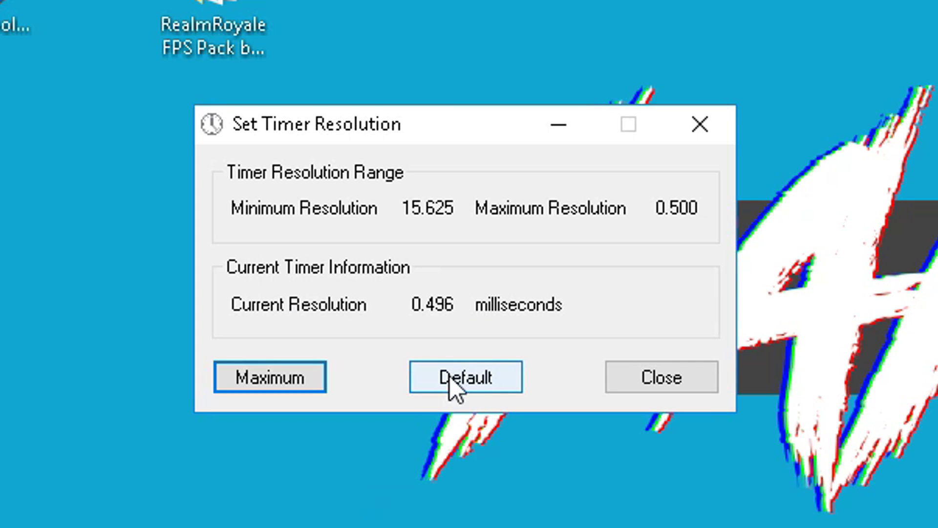
click(452, 384)
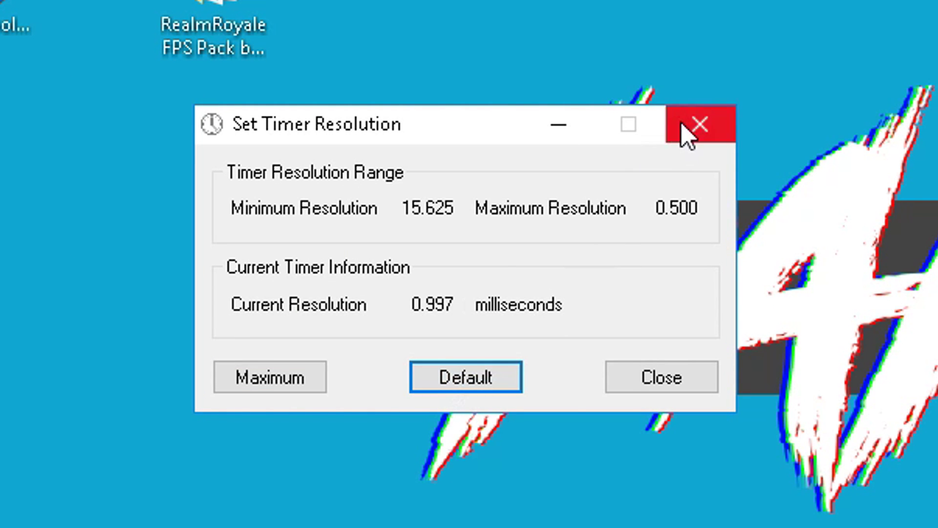
click(682, 131)
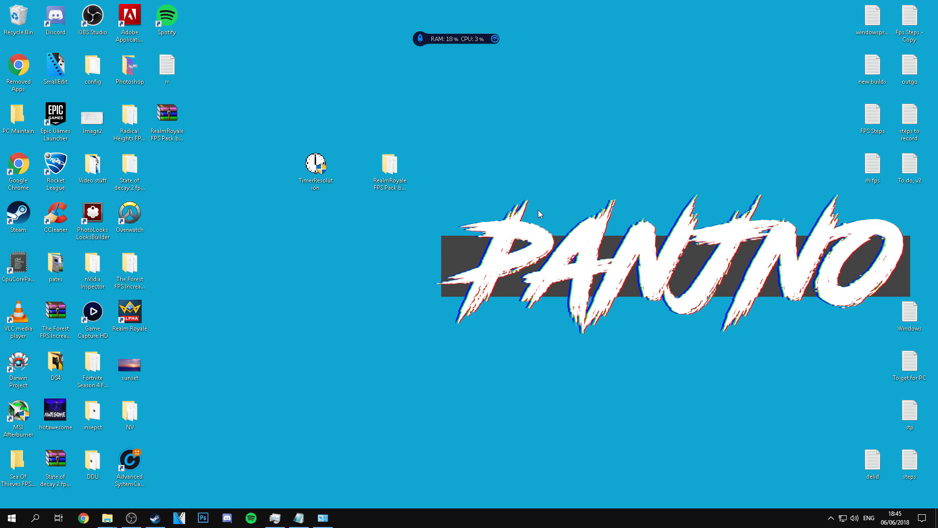
- Run TimerResolution from the desktop again, set the timer to maximum resolution and minimise its window
double_click(317, 164)
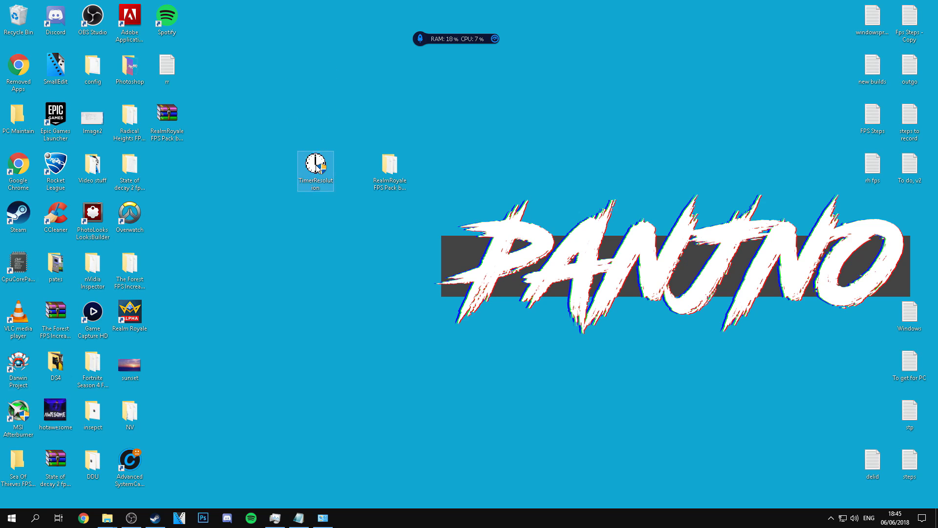
click(409, 291)
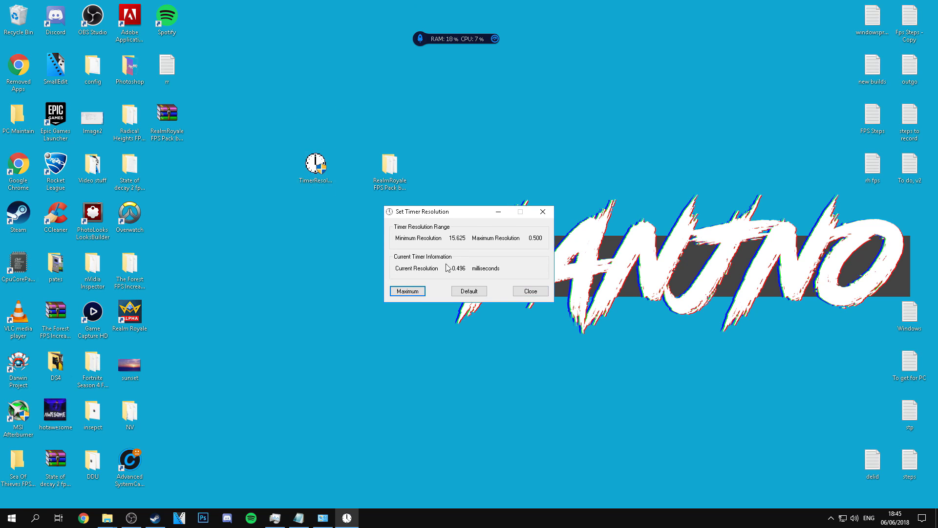
click(499, 212)
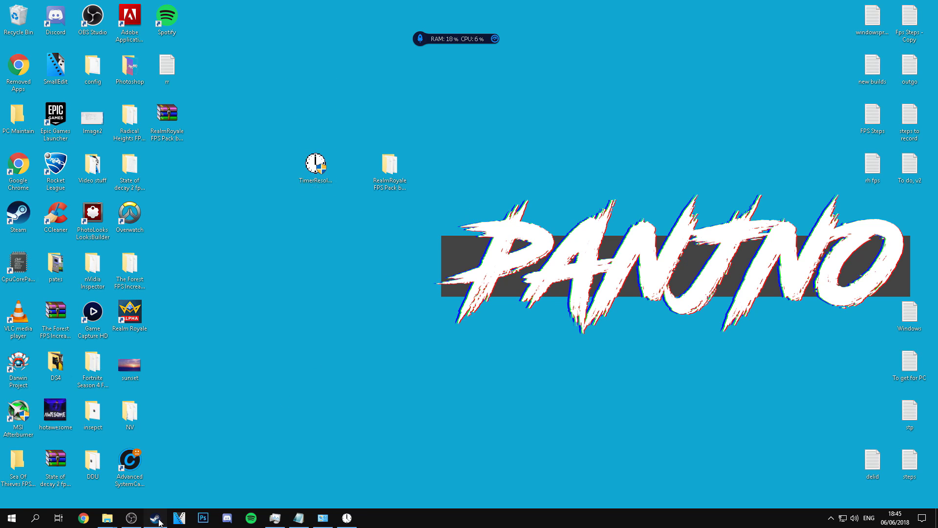
- Switch to Steam to reach Realm Royale's library page
click(155, 518)
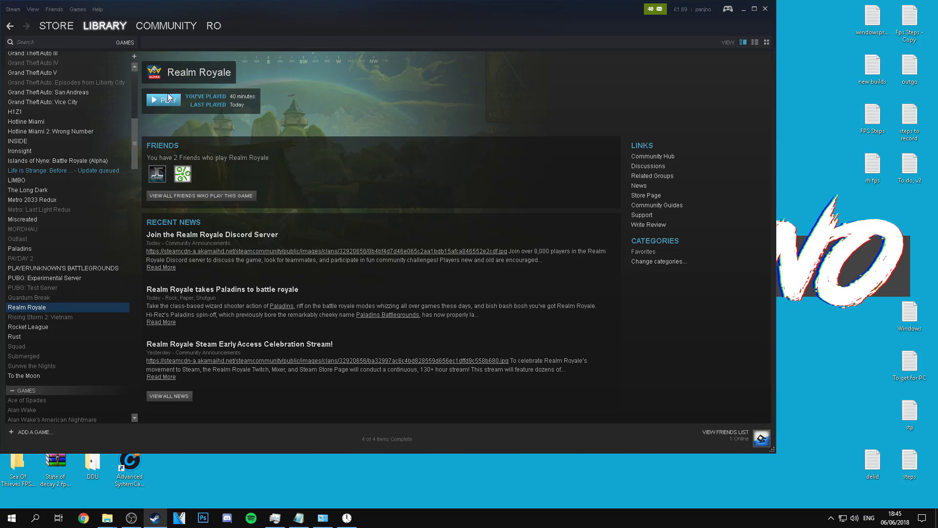